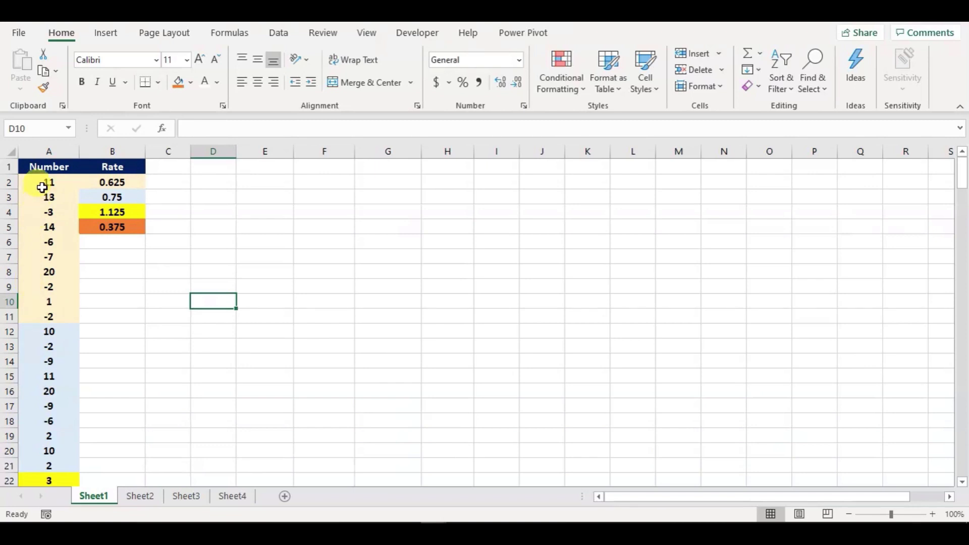
# Step: Review the two ten-number groups A2:A11 and A12:A21 and the Rate cells B2 and B3
pyautogui.moveTo(42, 188); pyautogui.dragTo(43, 313)
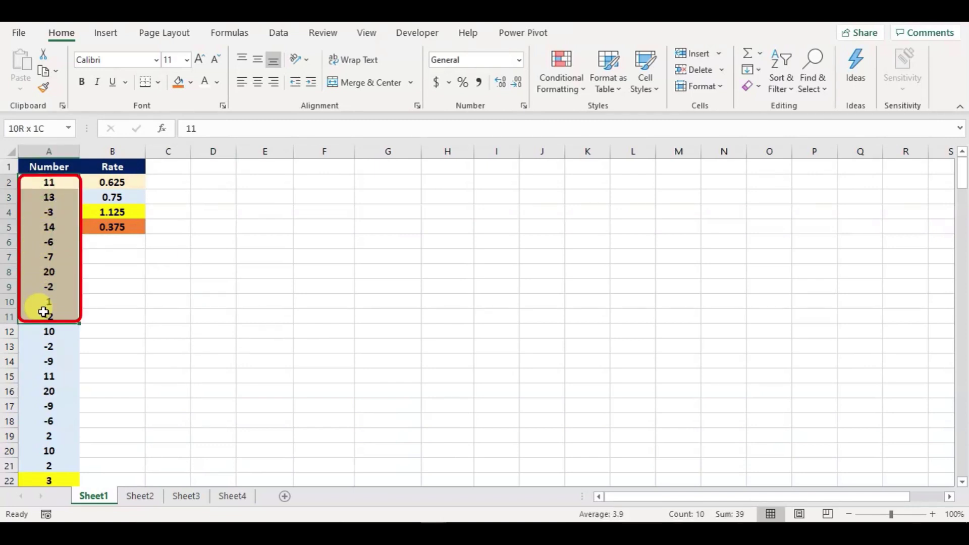
pyautogui.click(44, 312)
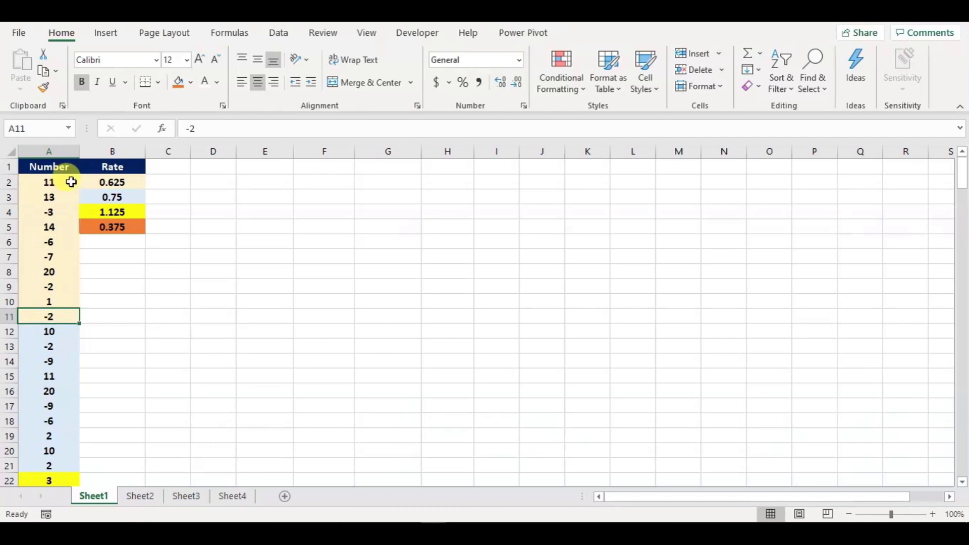
pyautogui.click(96, 181)
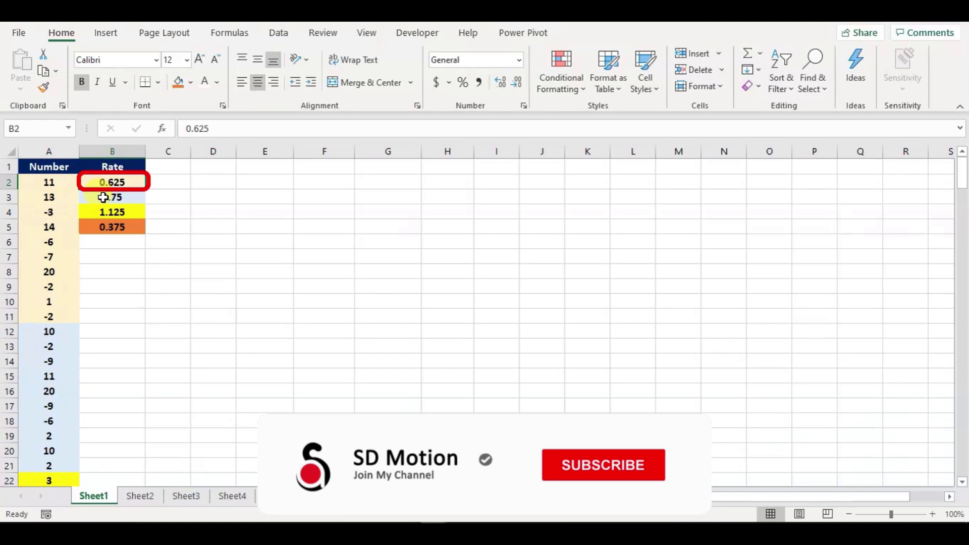
pyautogui.click(103, 197)
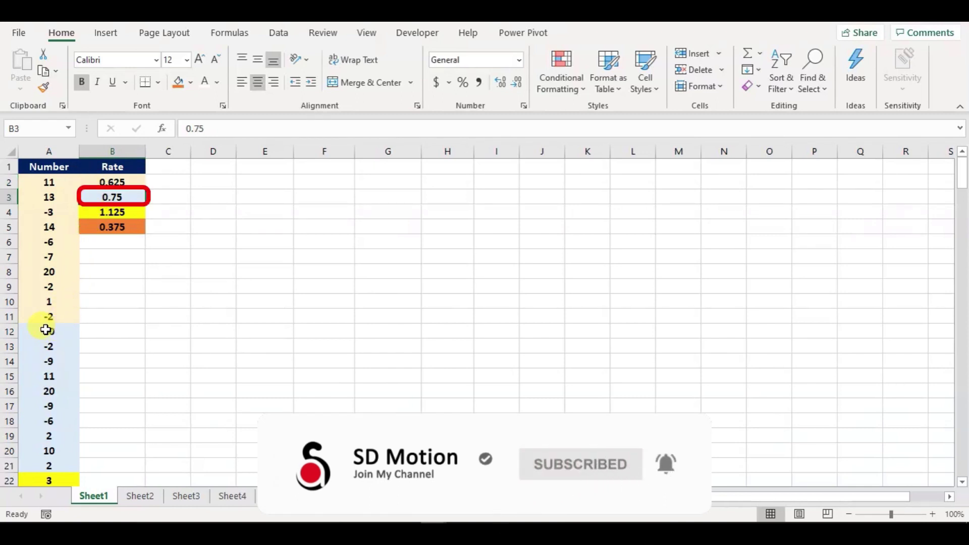
pyautogui.moveTo(45, 329); pyautogui.dragTo(41, 467)
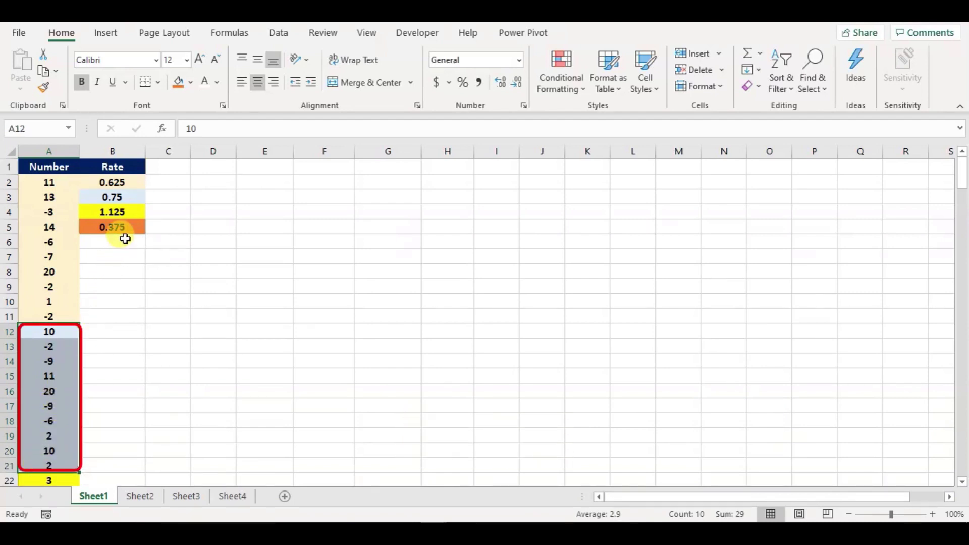
pyautogui.click(186, 292)
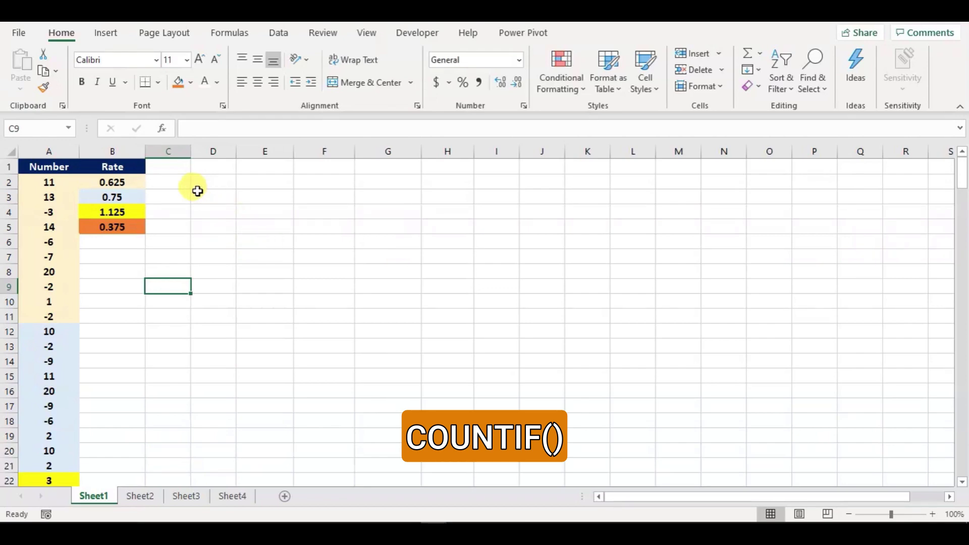
# Step: Enter =COUNTIF(A2:A11,">0")/8 in B2, giving 0.625
pyautogui.click(119, 181)
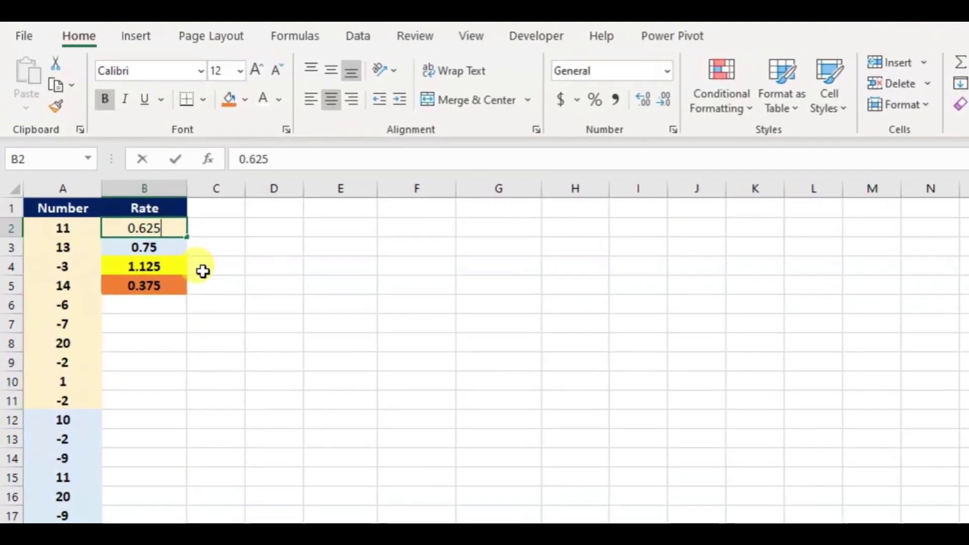
pyautogui.write('=coun')
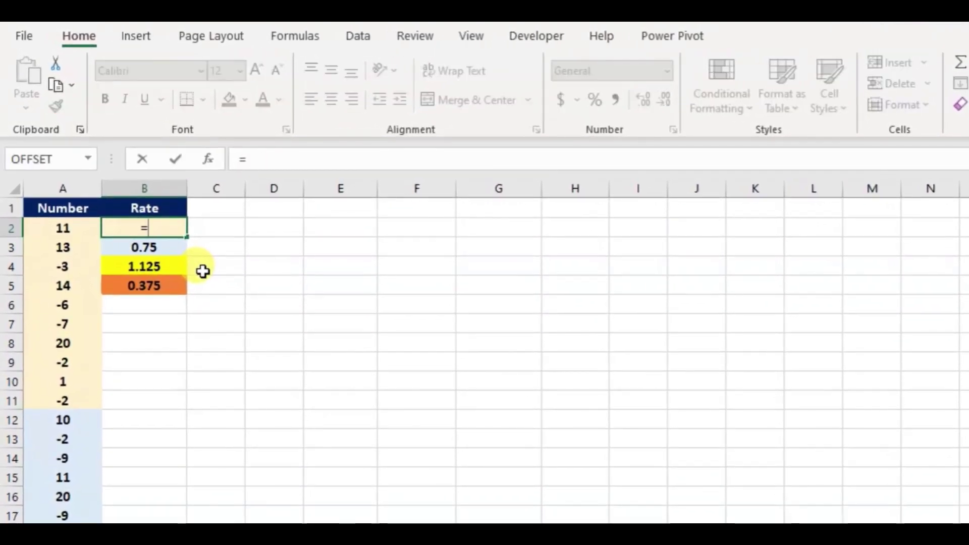
pyautogui.press('Down')
pyautogui.press('Down')
pyautogui.press('Down')
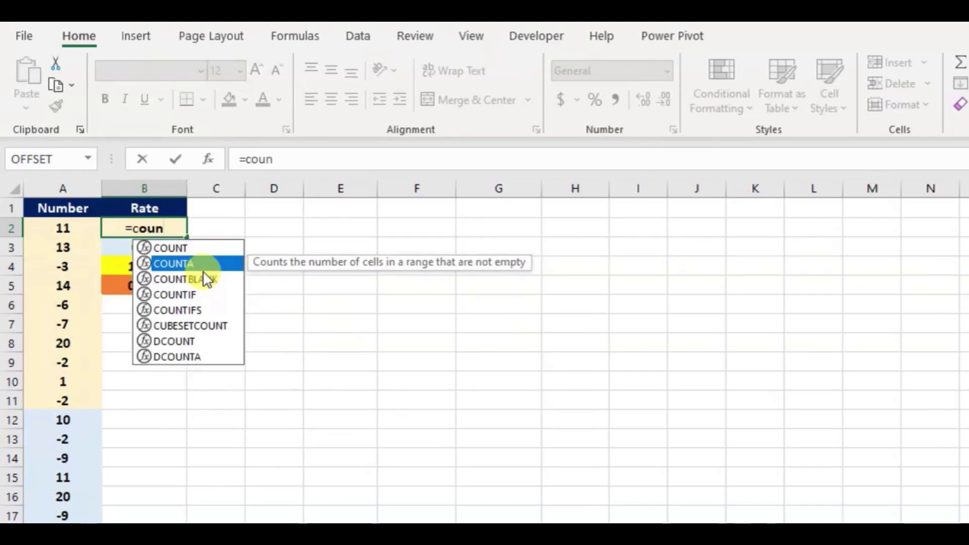
pyautogui.press('Tab')
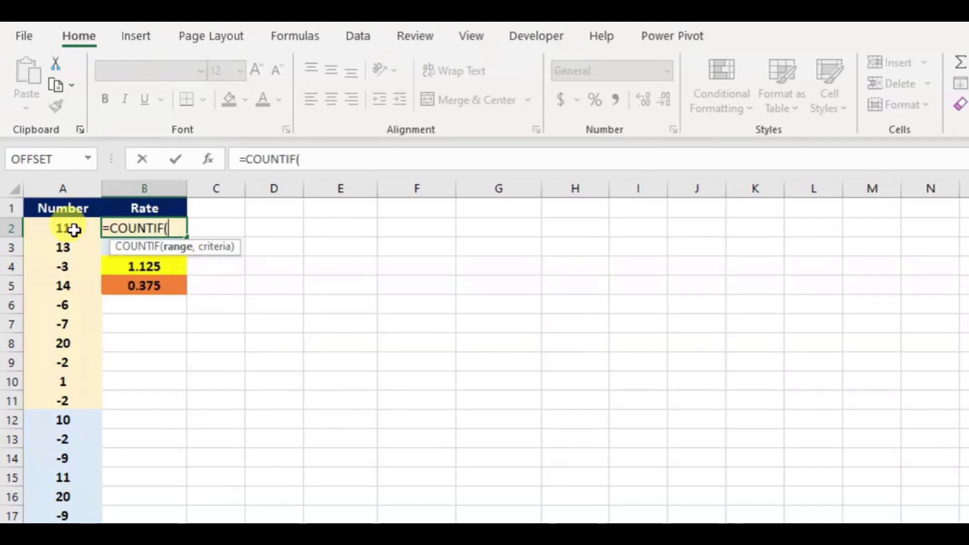
pyautogui.moveTo(71, 228); pyautogui.dragTo(67, 400)
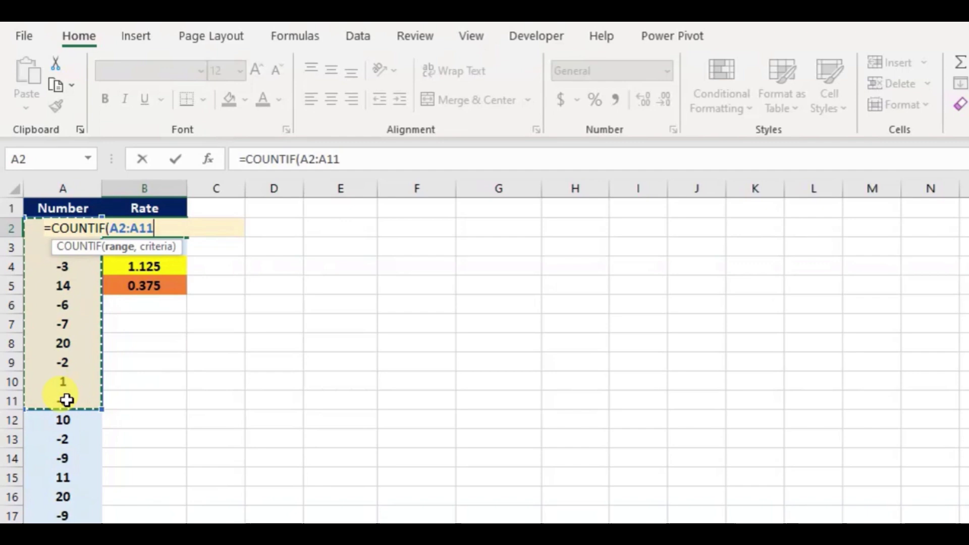
pyautogui.write(',">')
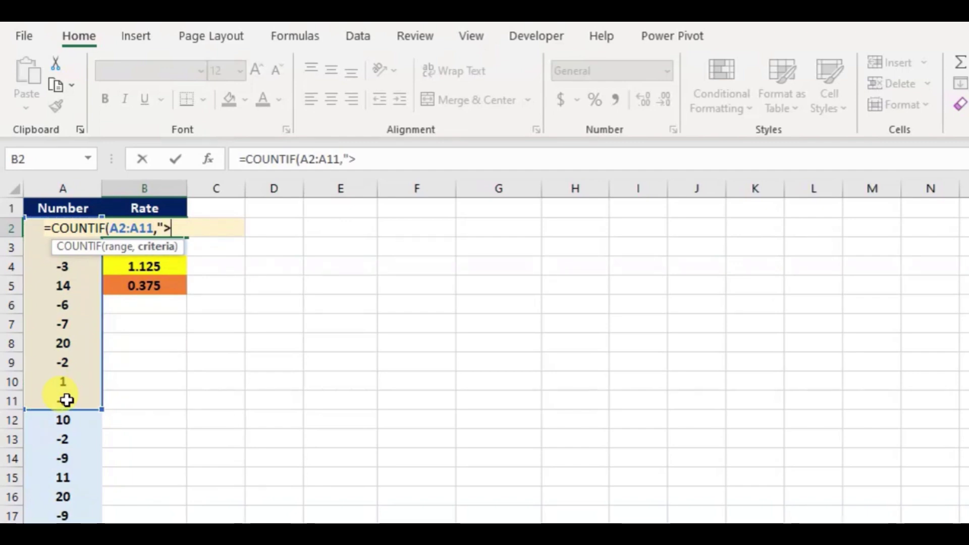
pyautogui.write('0")/8')
pyautogui.press('Return')
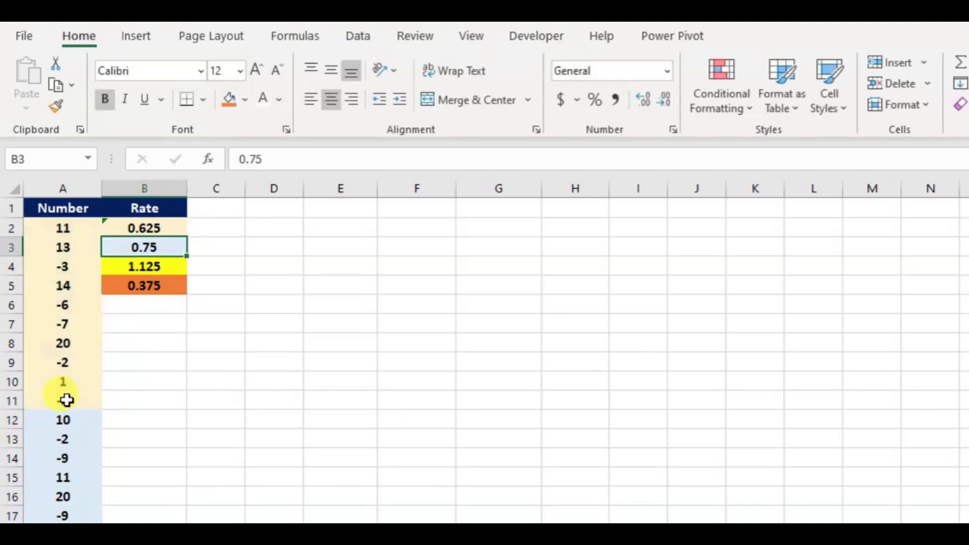
# Step: Copy B2's rate formula down into B3
pyautogui.click(162, 231)
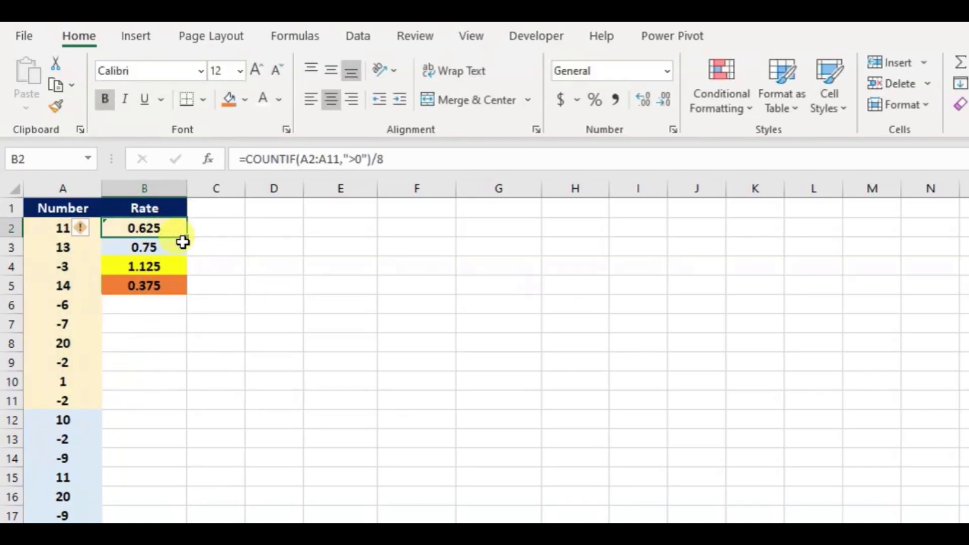
pyautogui.moveTo(184, 242); pyautogui.dragTo(186, 257)
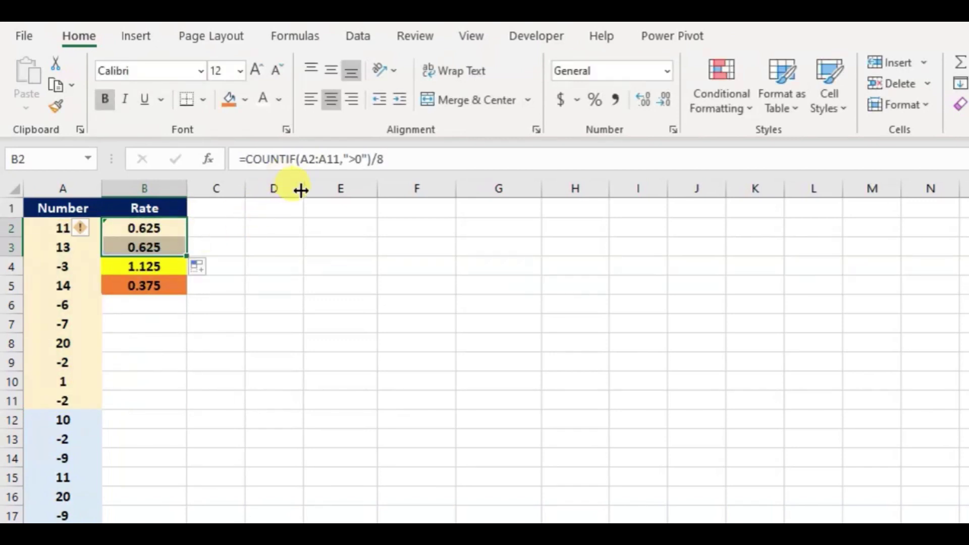
pyautogui.click(326, 161)
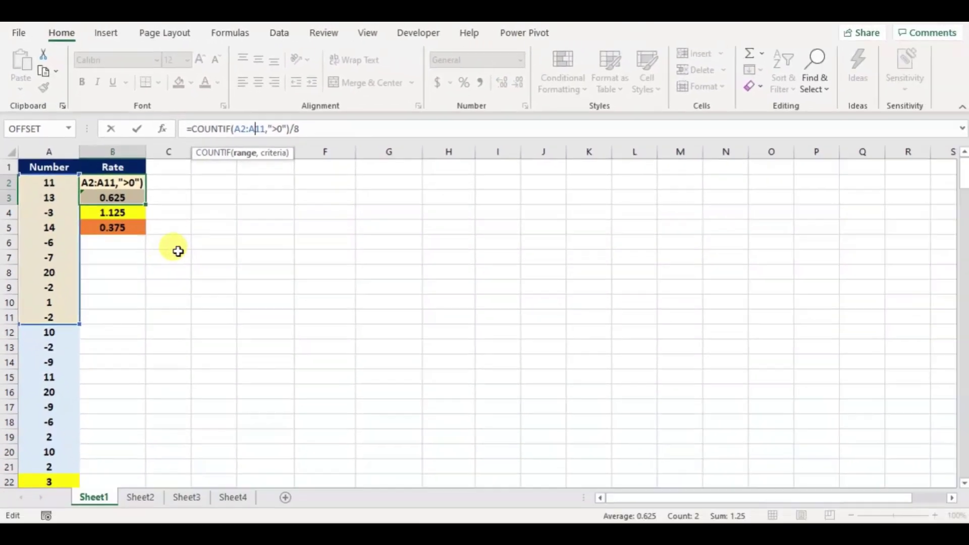
# Step: Shift B3's counted range to A12:A21 so it returns 0.75
pyautogui.press('Escape')
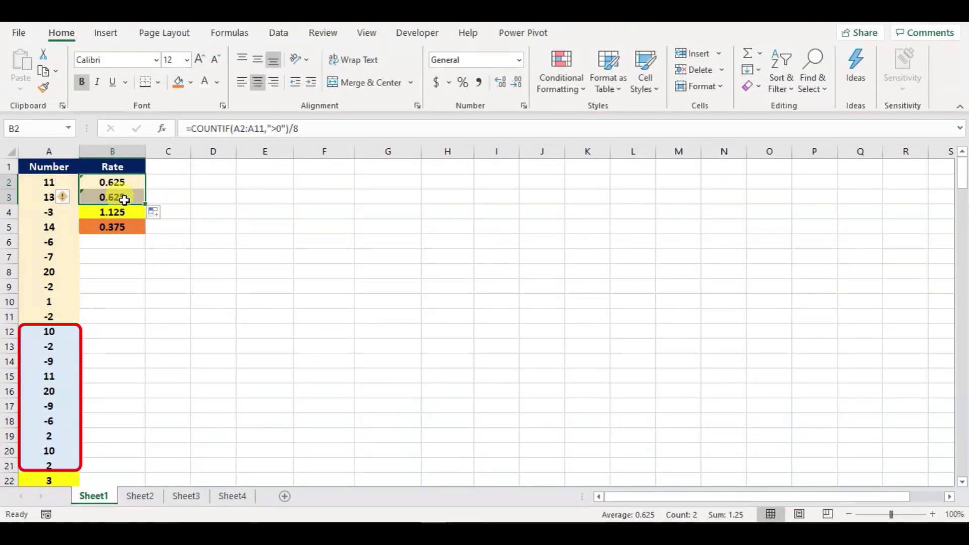
pyautogui.click(125, 200)
pyautogui.click(246, 129)
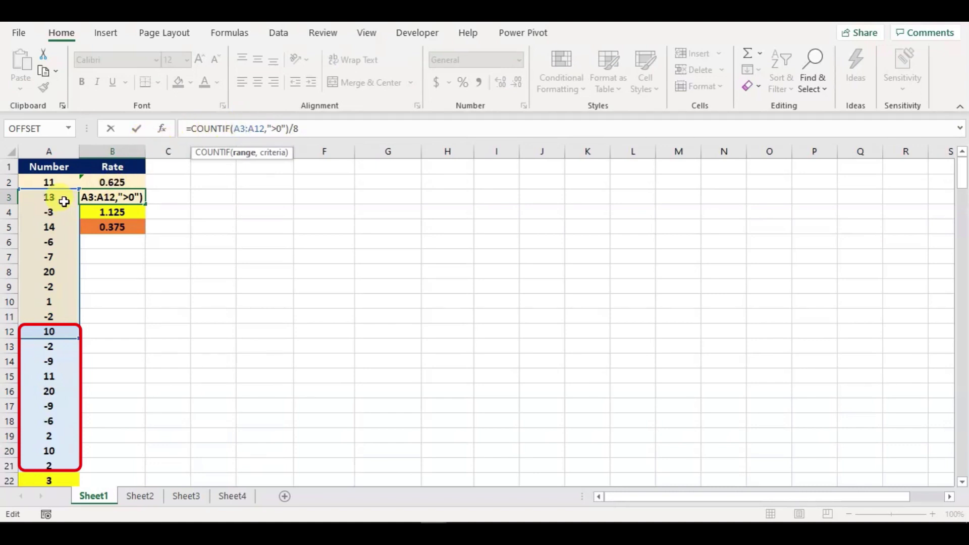
pyautogui.moveTo(65, 194); pyautogui.dragTo(61, 340)
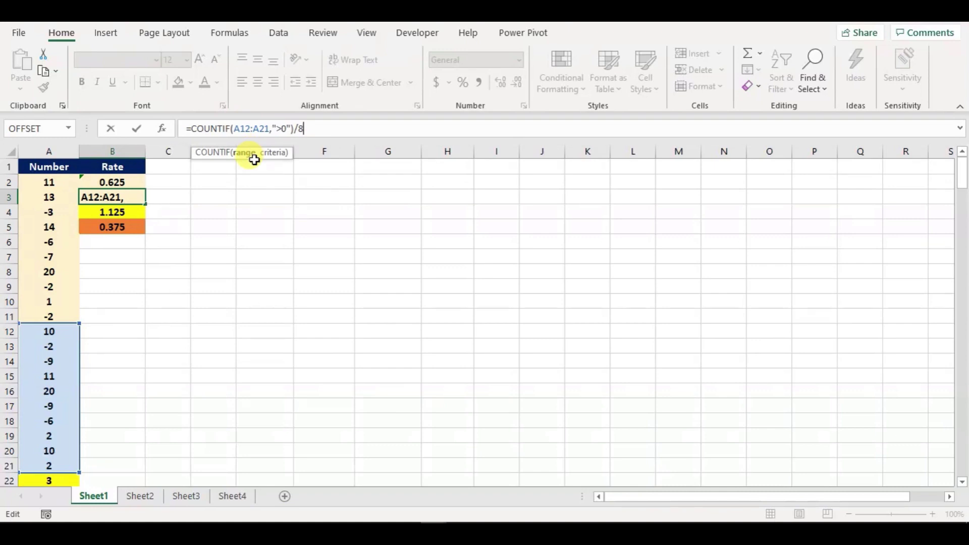
pyautogui.press('Return')
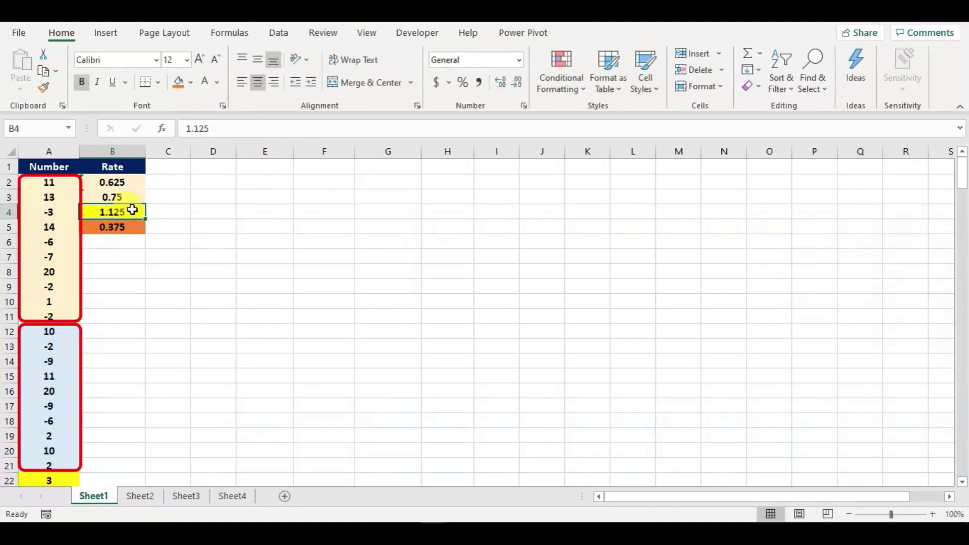
# Step: Compare the rate formulas in B2 and B3
pyautogui.click(99, 186)
pyautogui.click(238, 128)
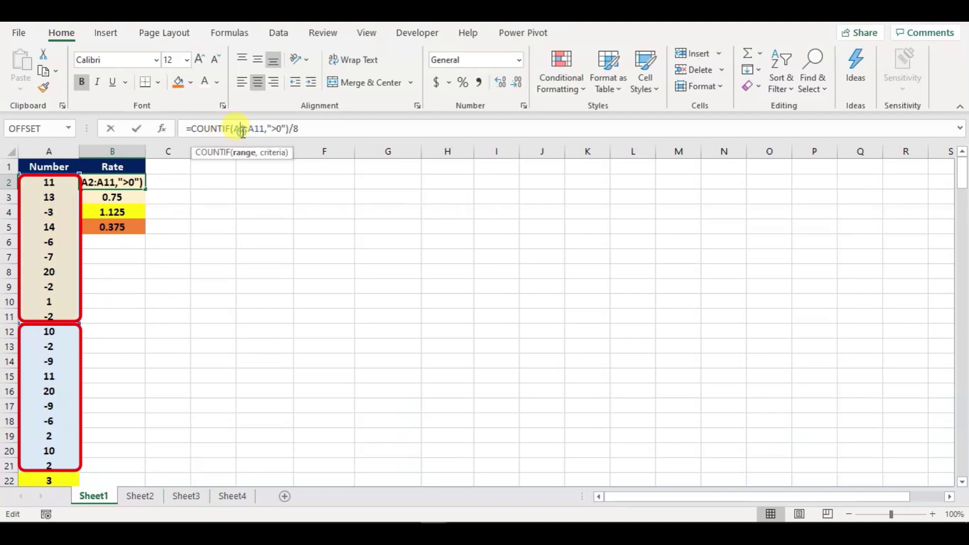
pyautogui.click(133, 199)
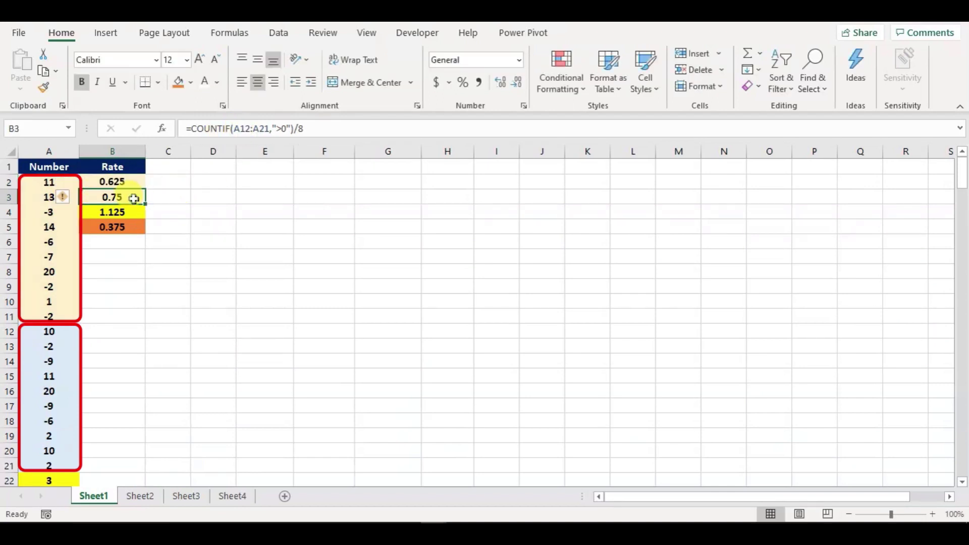
pyautogui.click(244, 129)
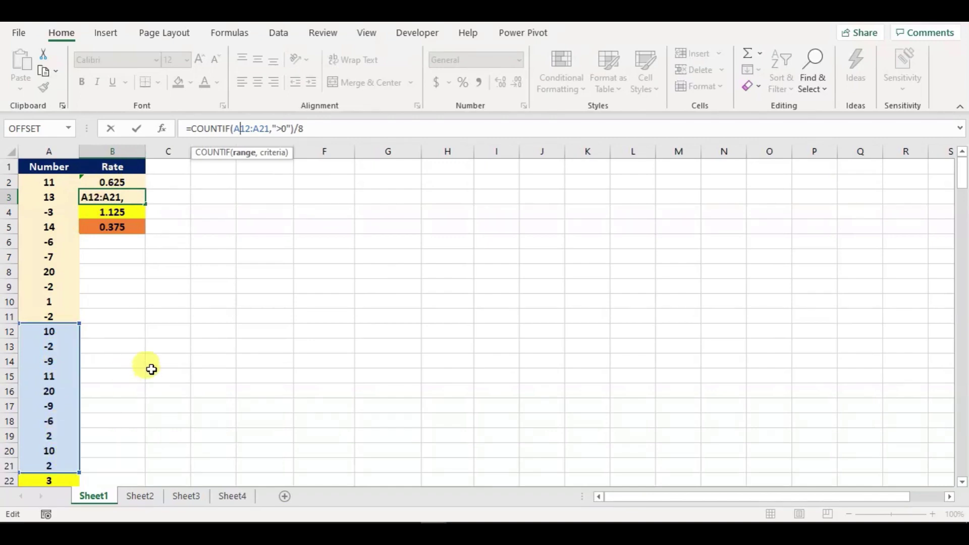
# Step: Review the Address 1 (A2 to A12) and Address 2 (A11 to A21) labels in E1:H1
pyautogui.click(172, 336)
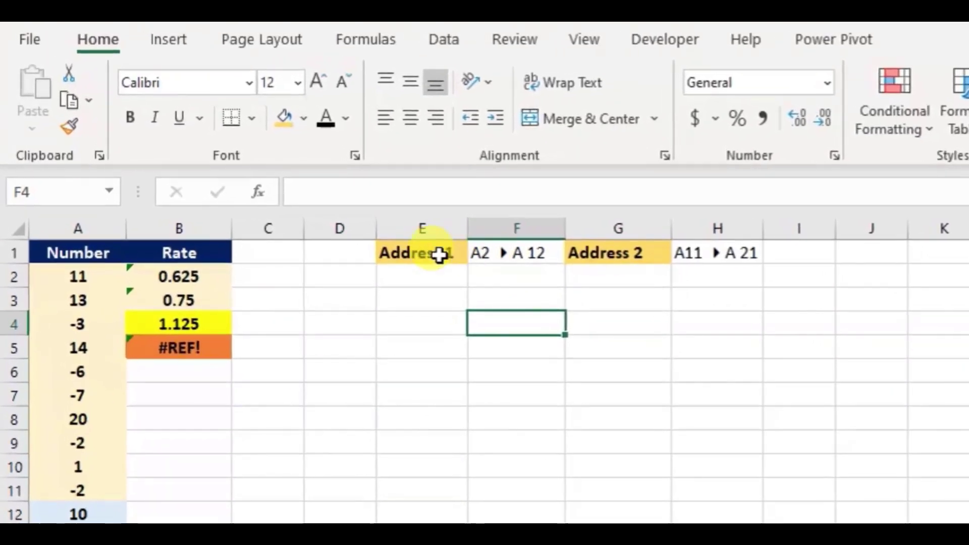
pyautogui.click(276, 168)
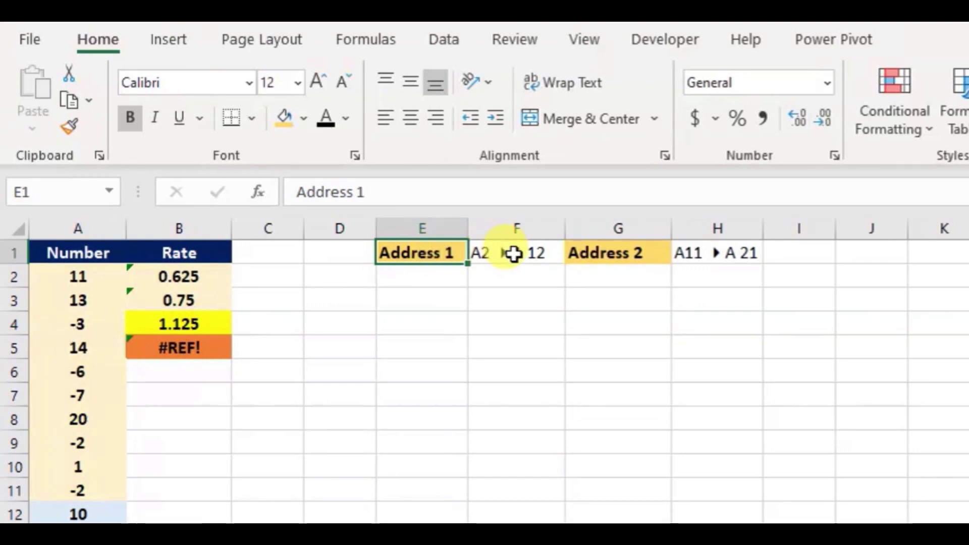
pyautogui.click(514, 254)
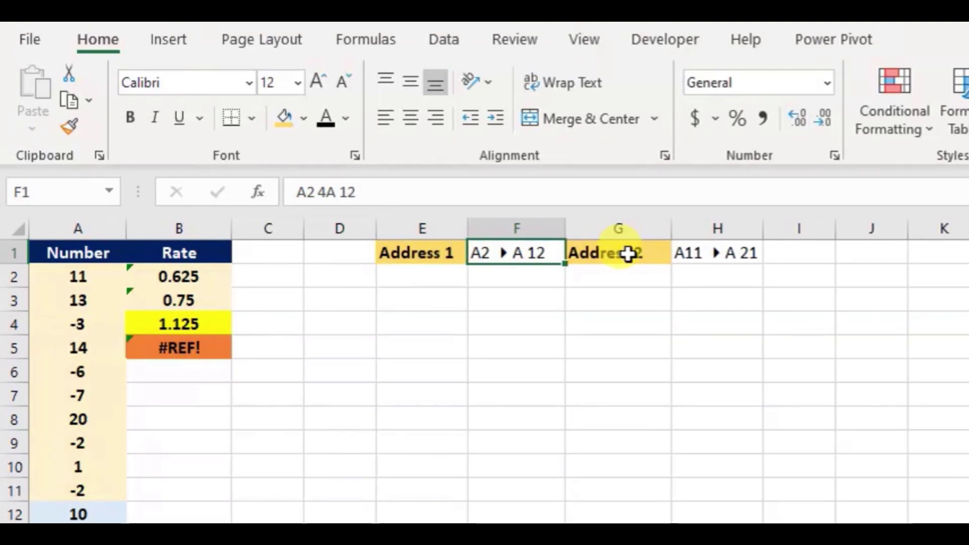
pyautogui.click(628, 254)
pyautogui.click(724, 253)
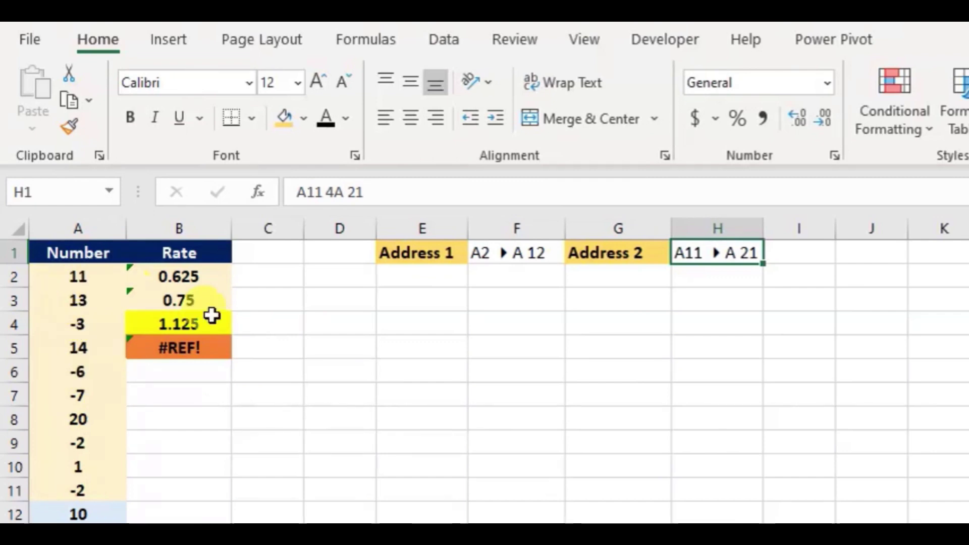
# Step: Undo the B4:B5 Rate values and enter =ROW() in E2
pyautogui.hotkey('ctrl', 'z')
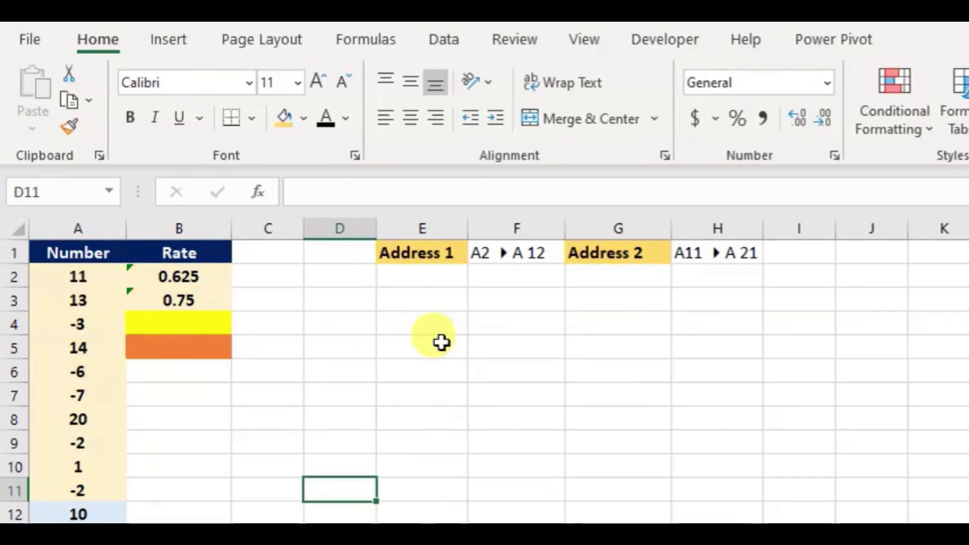
pyautogui.click(442, 298)
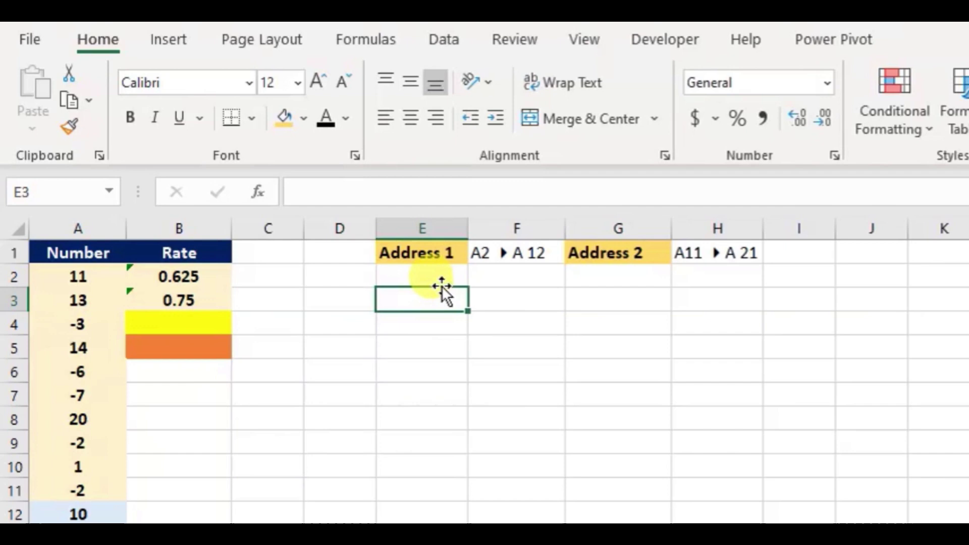
pyautogui.click(442, 280)
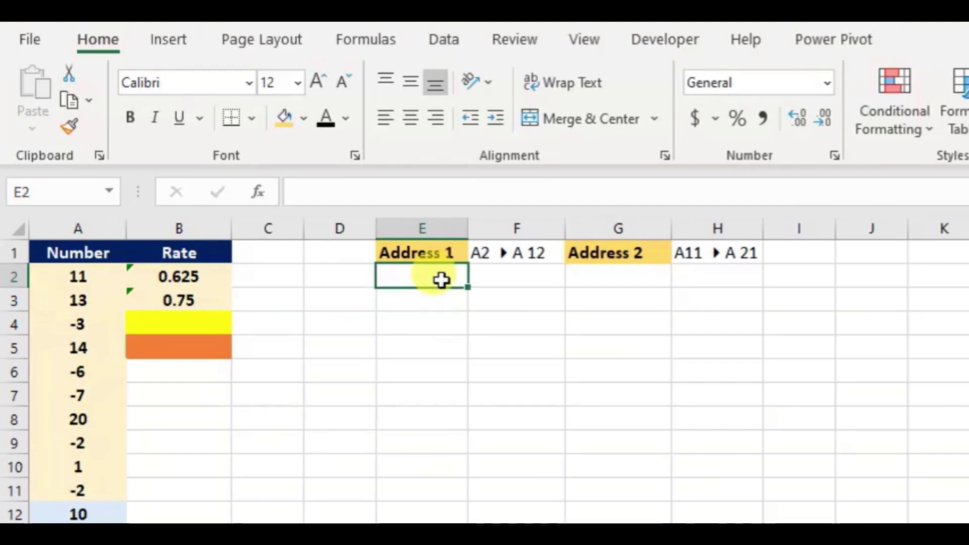
pyautogui.write('=row')
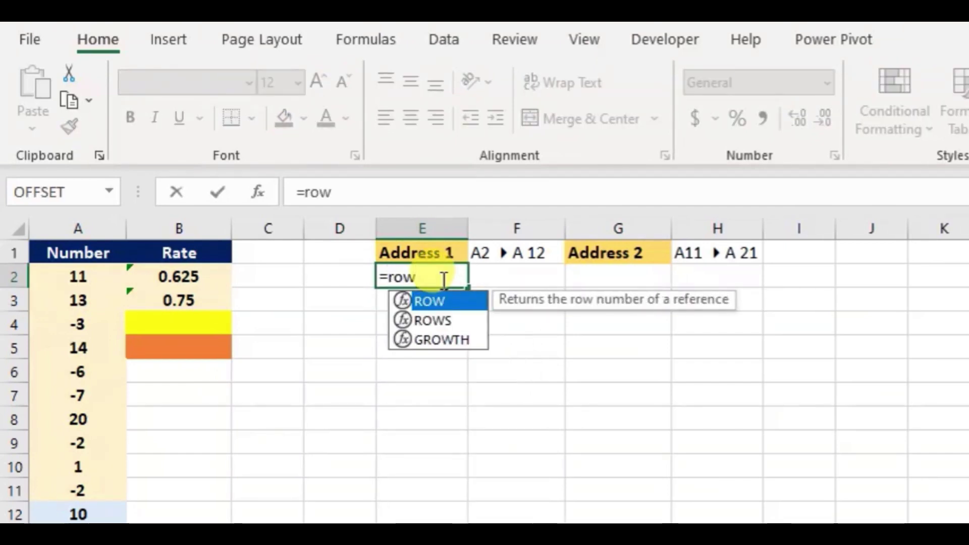
pyautogui.press('Tab')
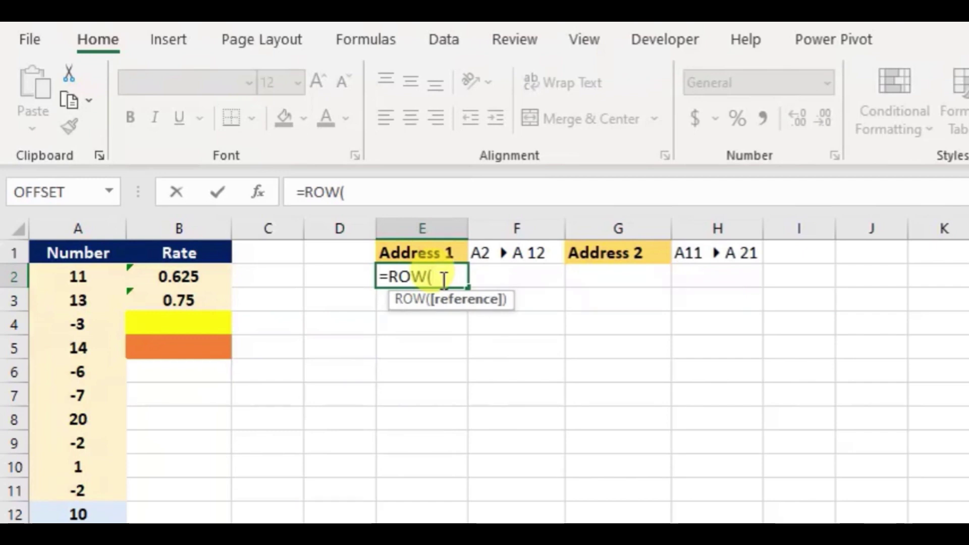
pyautogui.write(')')
pyautogui.press('Return')
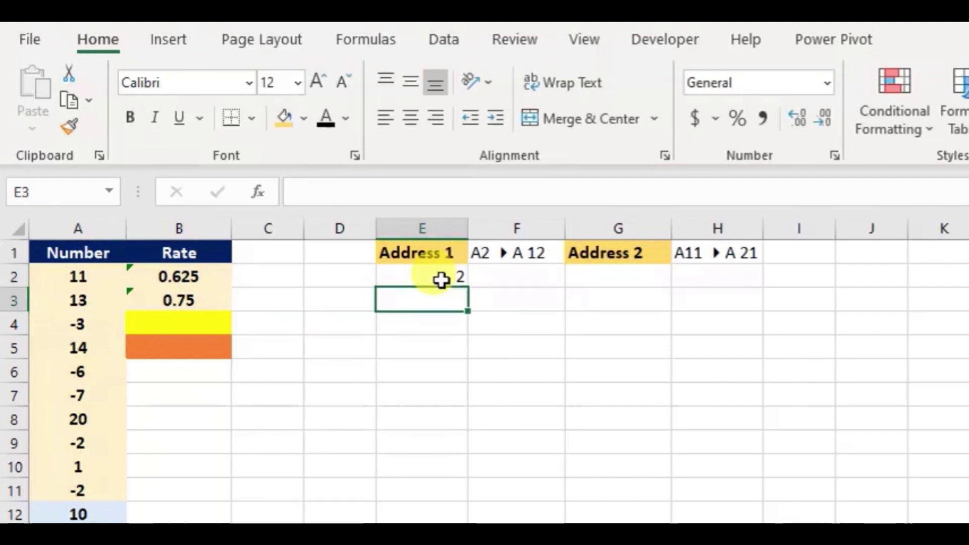
# Step: Copy =ROW() into E3 and compare the results 2 and 3 with their row numbers
pyautogui.click(442, 280)
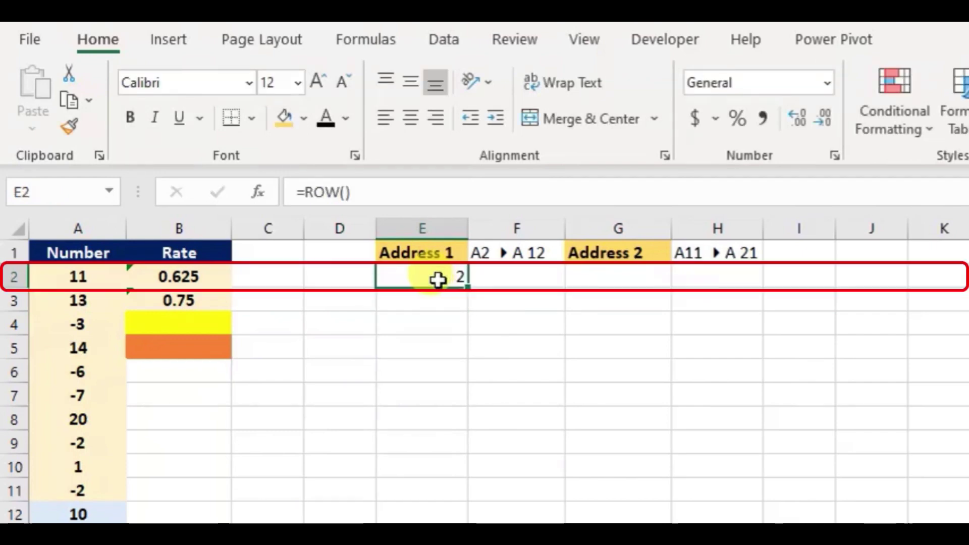
pyautogui.click(14, 277)
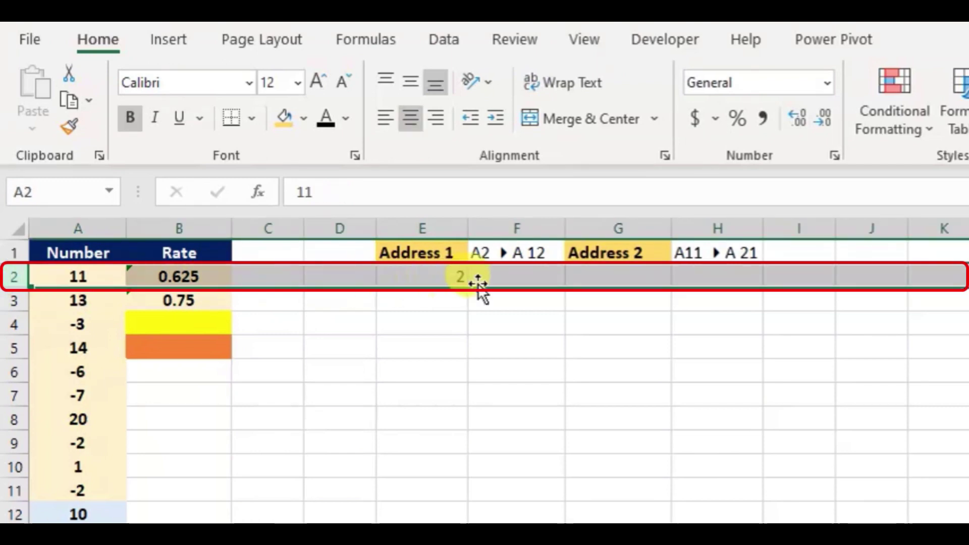
pyautogui.click(459, 275)
pyautogui.moveTo(468, 285); pyautogui.dragTo(465, 318)
pyautogui.click(393, 304)
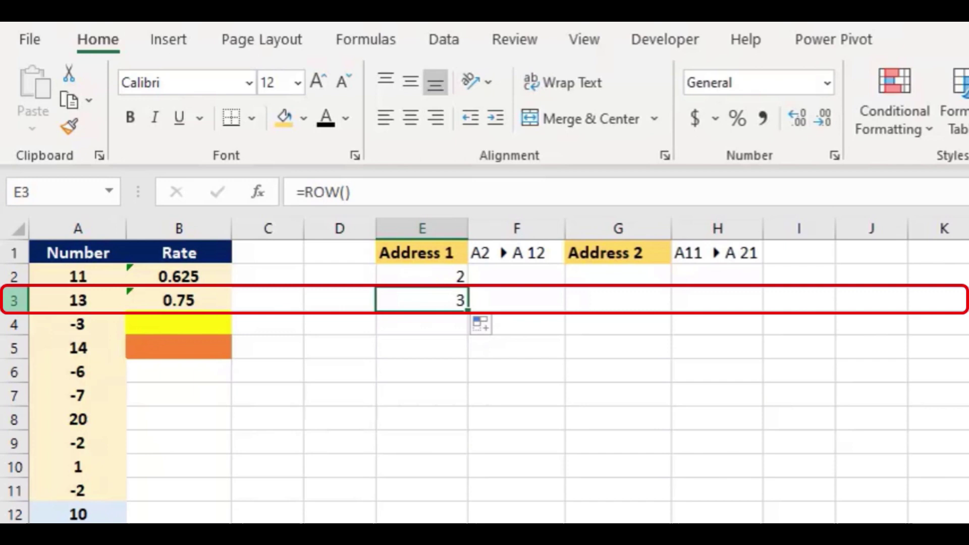
pyautogui.click(14, 300)
pyautogui.click(416, 303)
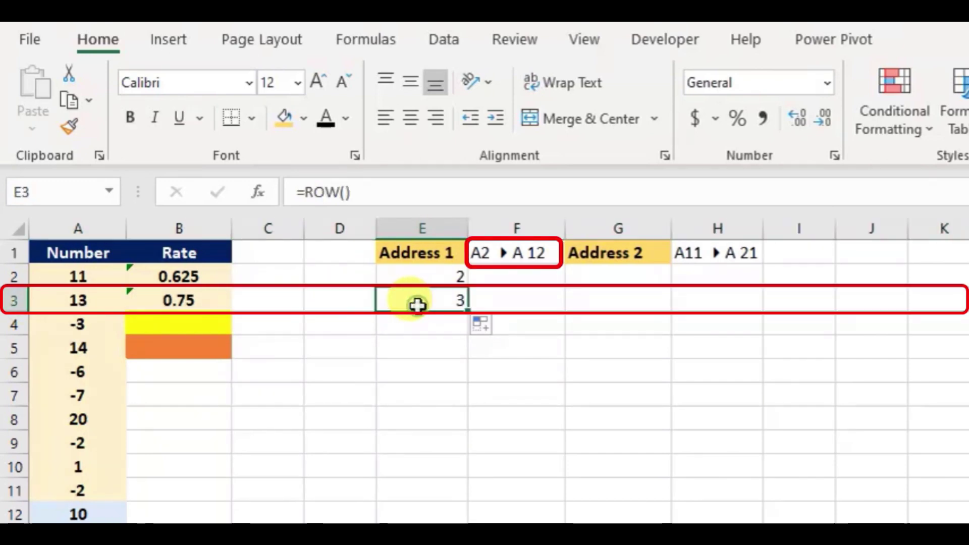
# Step: Read the full A2 to A12 range note in F1
pyautogui.click(509, 252)
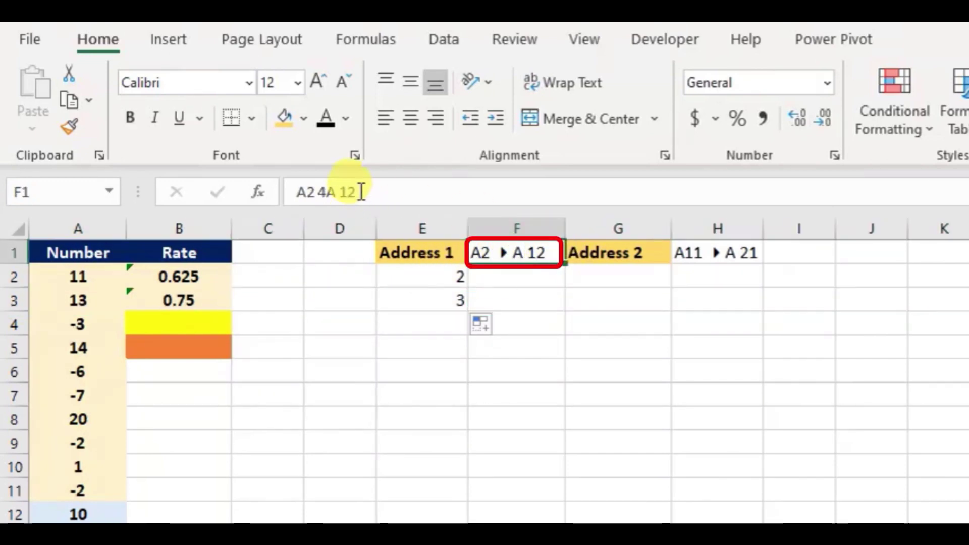
pyautogui.click(363, 192)
pyautogui.click(454, 324)
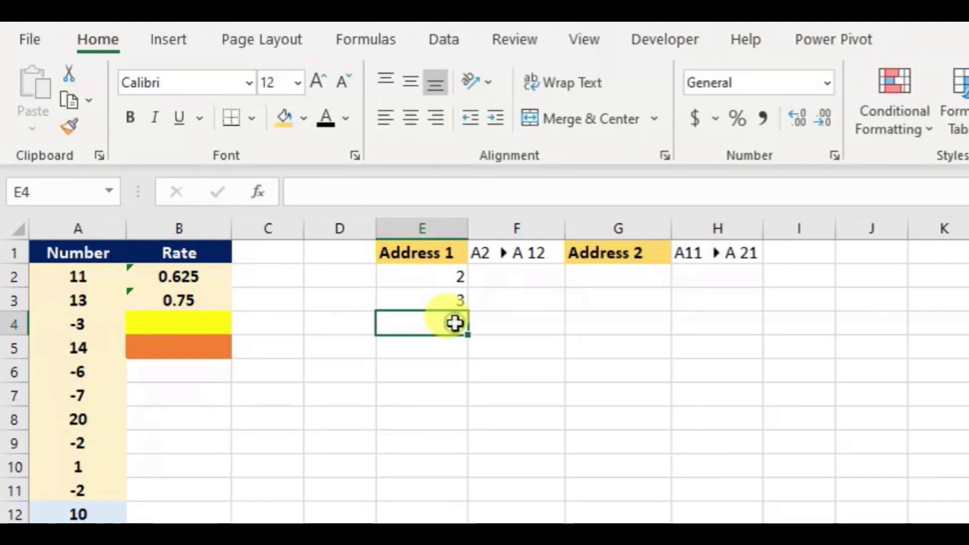
# Step: Revise E2's formula to =10*(ROW()-2)+2, returning 2
pyautogui.click(454, 296)
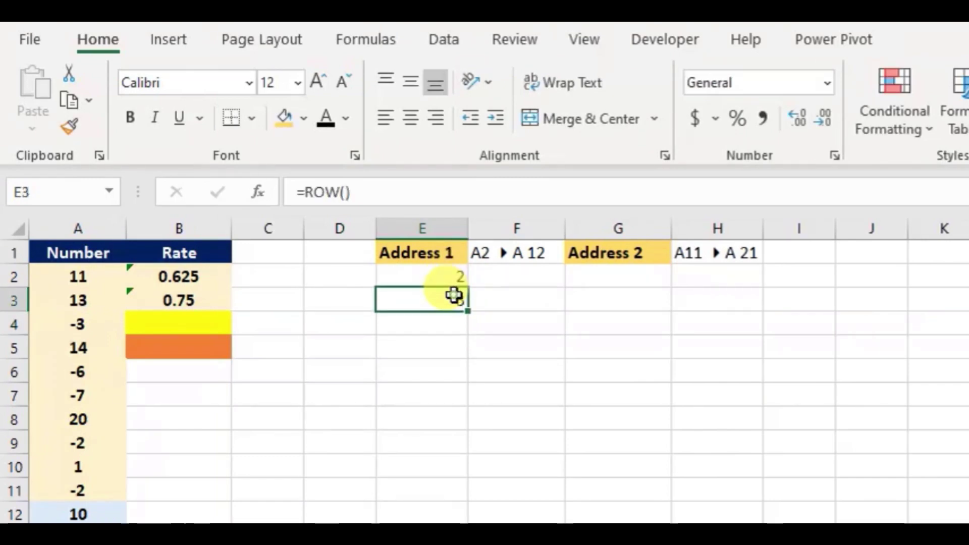
pyautogui.click(400, 278)
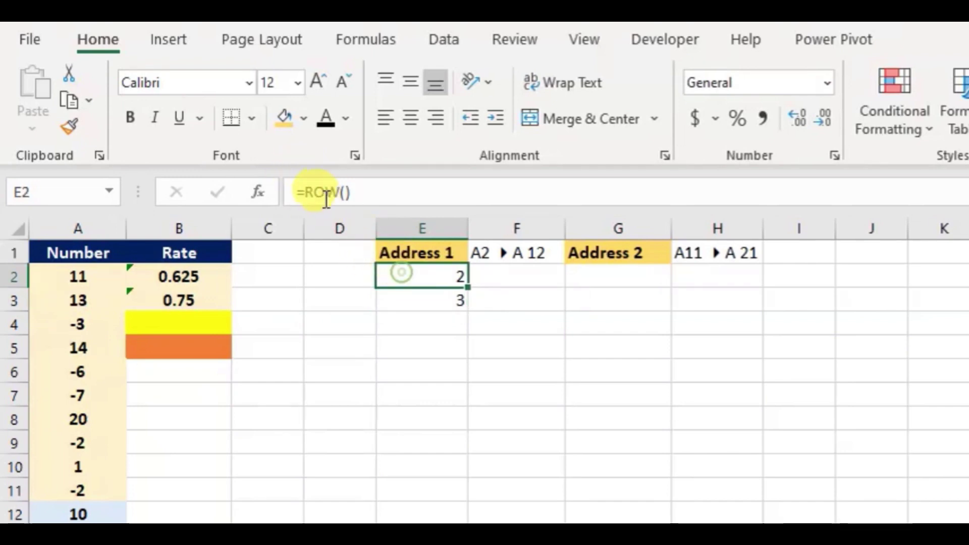
pyautogui.click(309, 192)
pyautogui.write('10*')
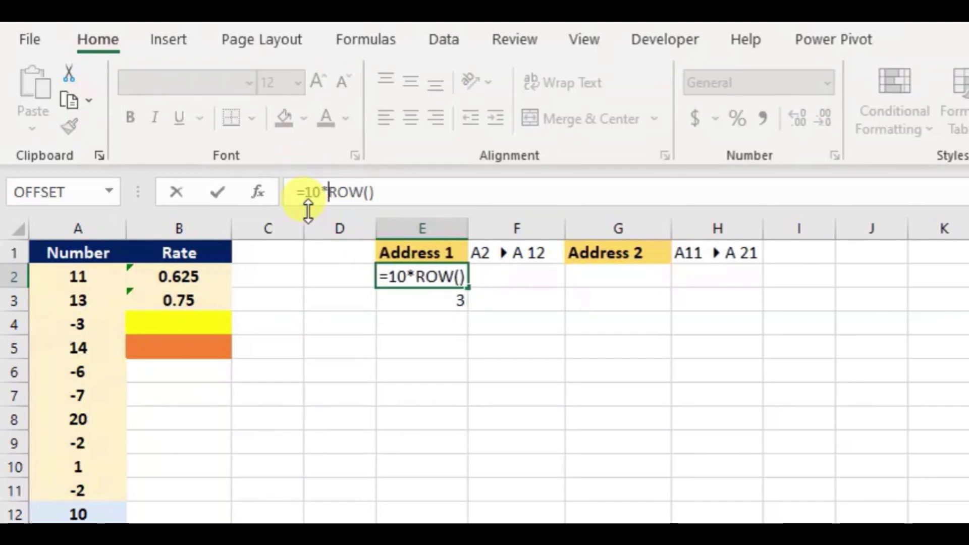
pyautogui.press('Return')
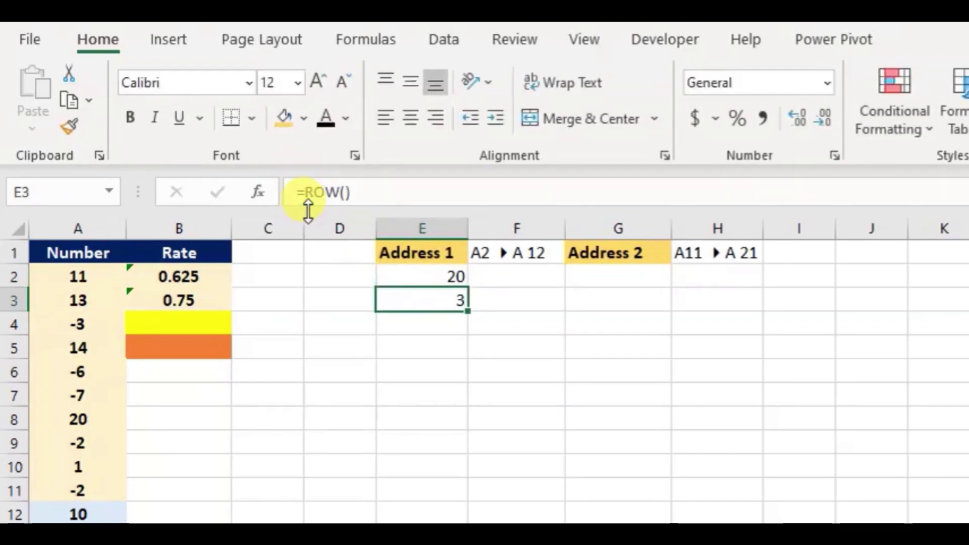
pyautogui.click(422, 278)
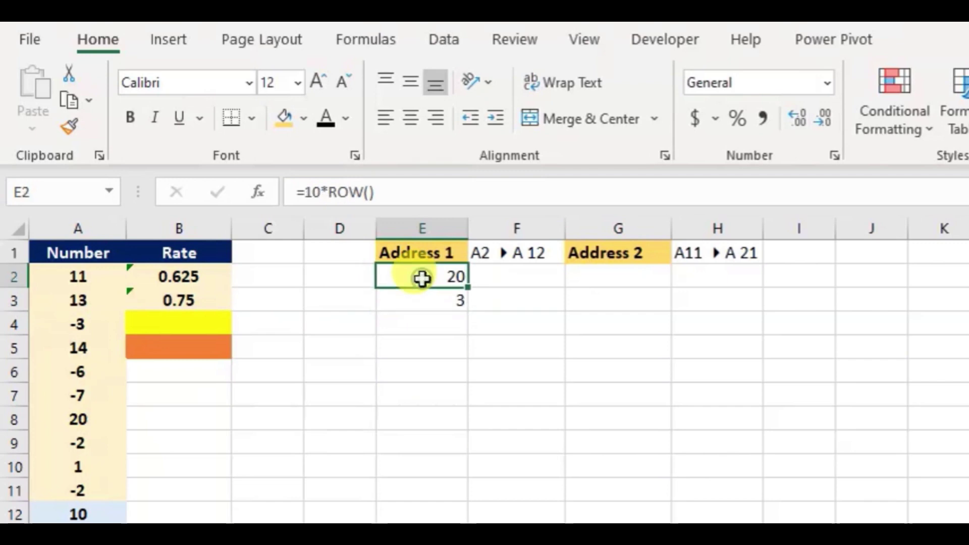
pyautogui.click(329, 188)
pyautogui.write('(')
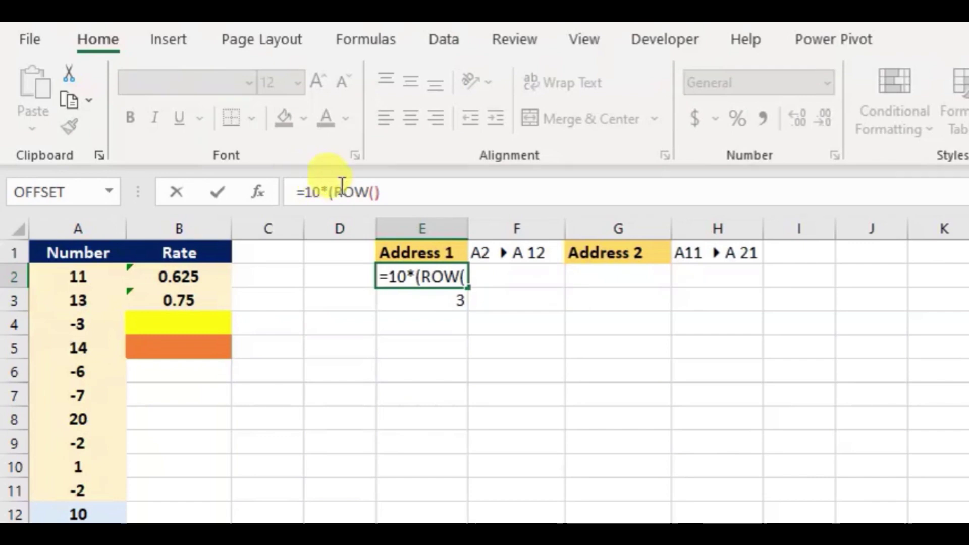
pyautogui.click(386, 192)
pyautogui.write(')+2')
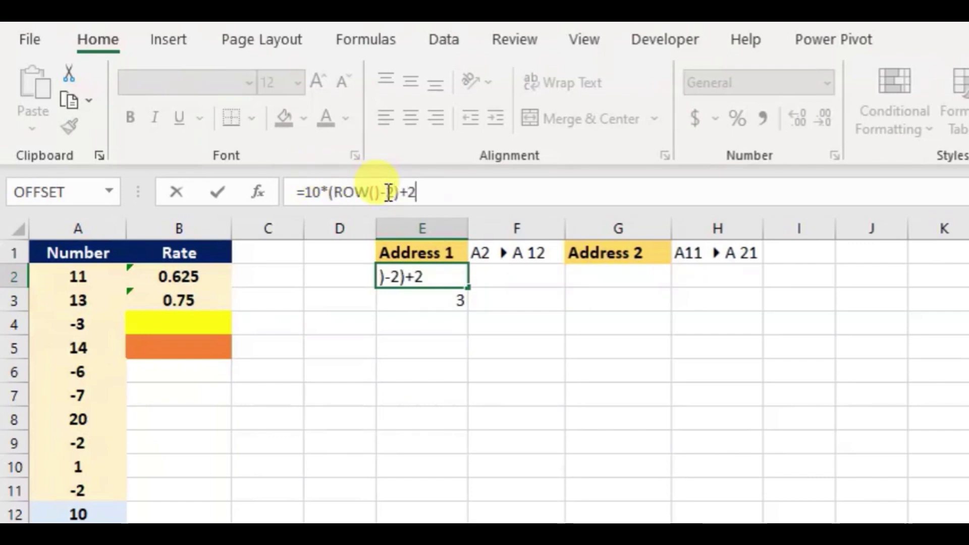
pyautogui.press('Return')
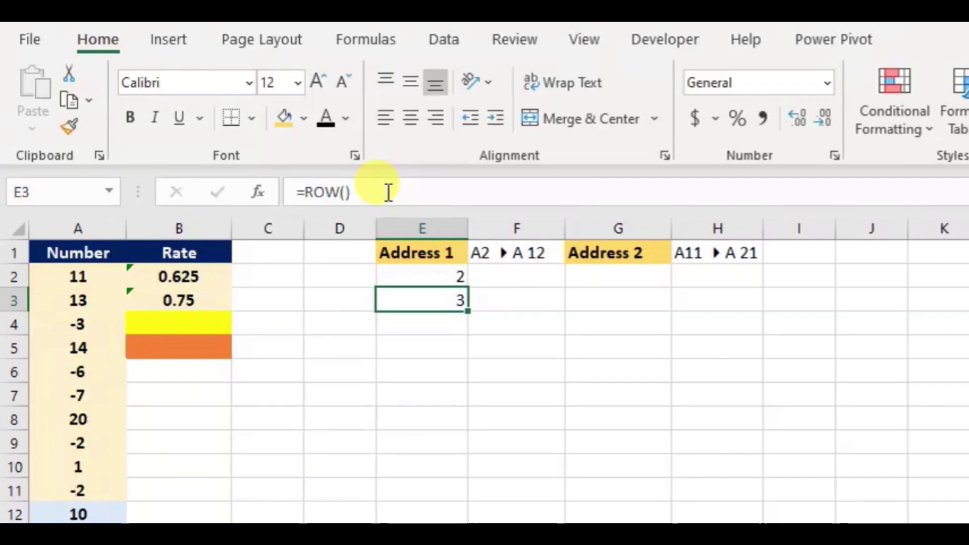
# Step: Fill E2's start-row formula down to E3, which now gives 12
pyautogui.click(463, 282)
pyautogui.moveTo(466, 285); pyautogui.dragTo(465, 306)
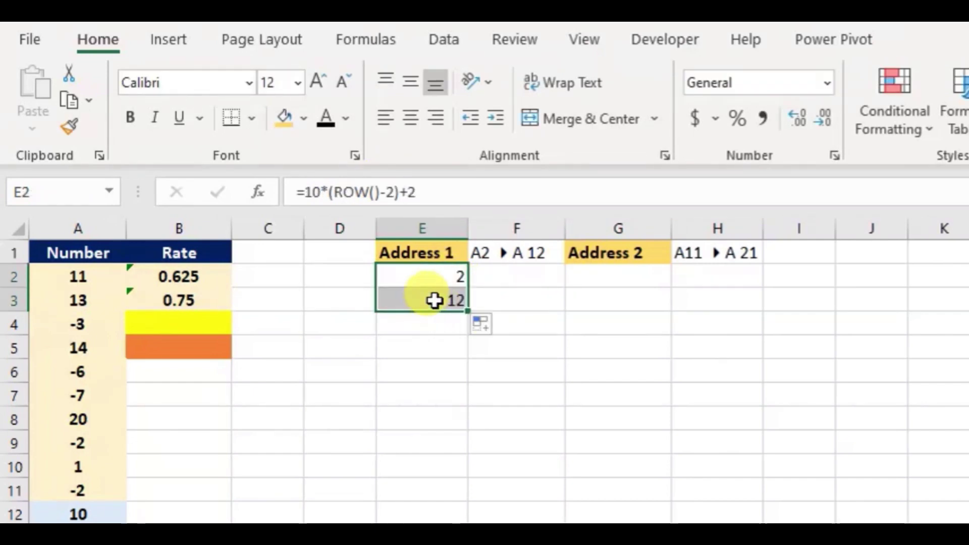
pyautogui.click(434, 299)
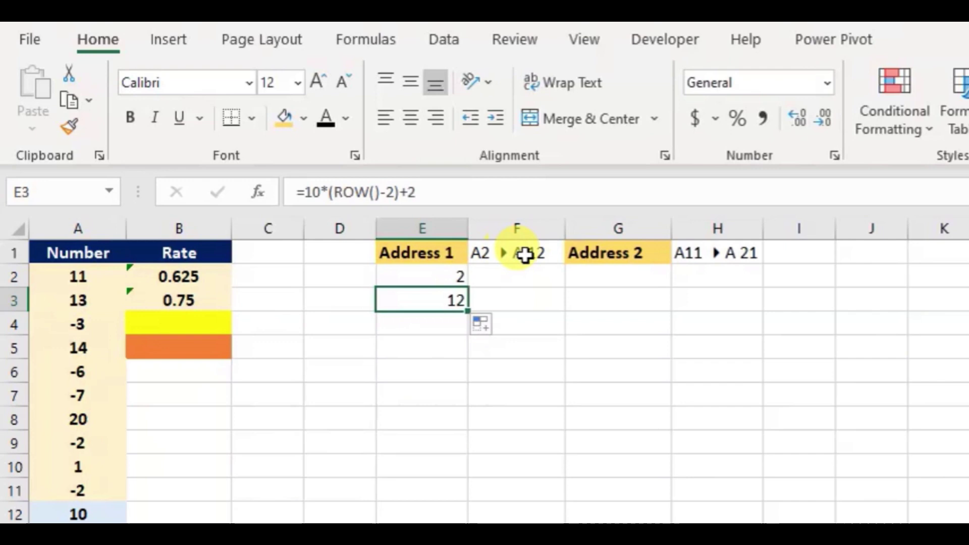
pyautogui.click(511, 303)
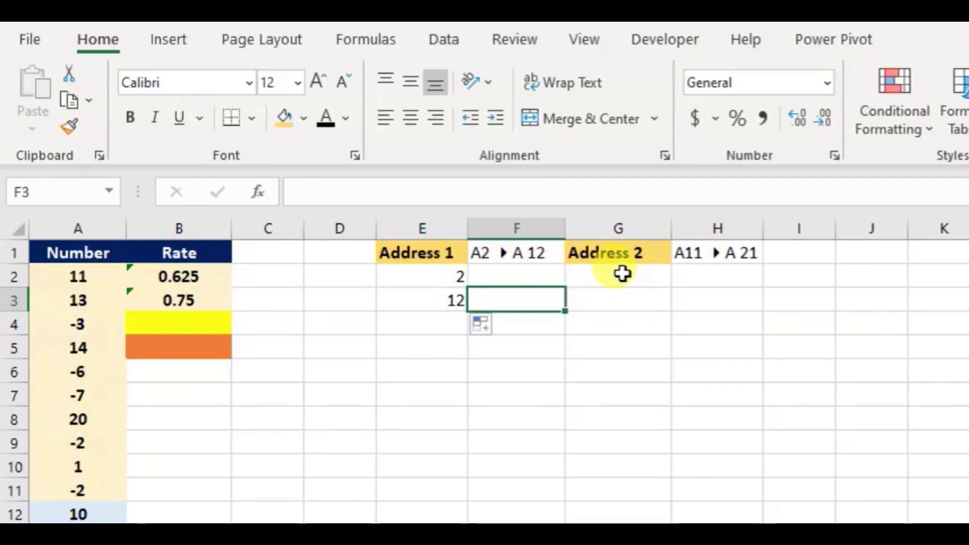
# Step: Enter =10*(ROW()-1)+1 in G2 and fill it to G3, giving 11 and 21
pyautogui.click(622, 274)
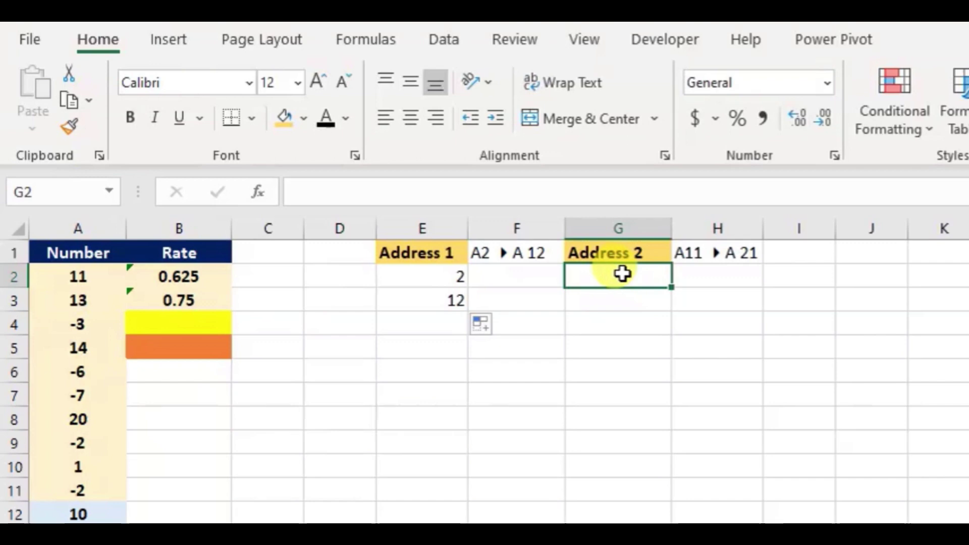
pyautogui.write('=row')
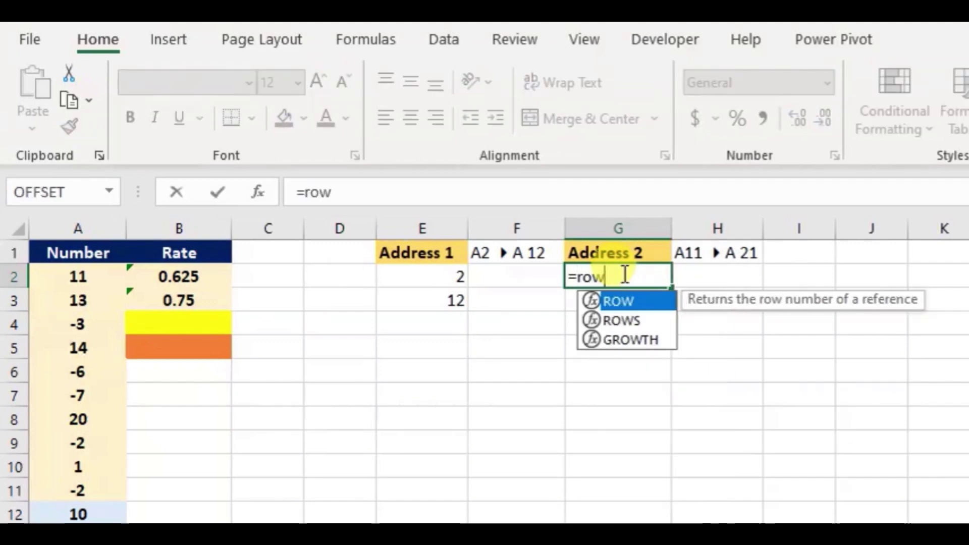
pyautogui.write('()')
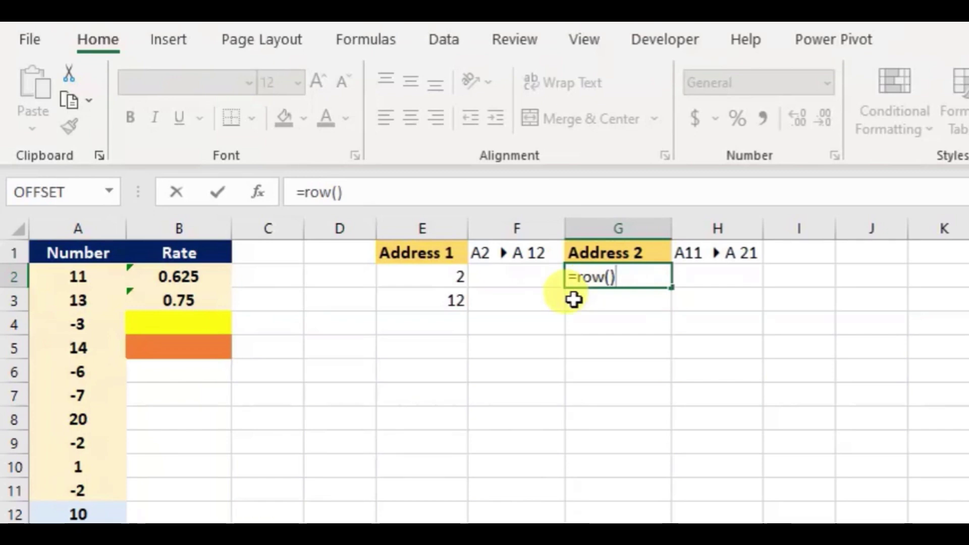
pyautogui.write('10')
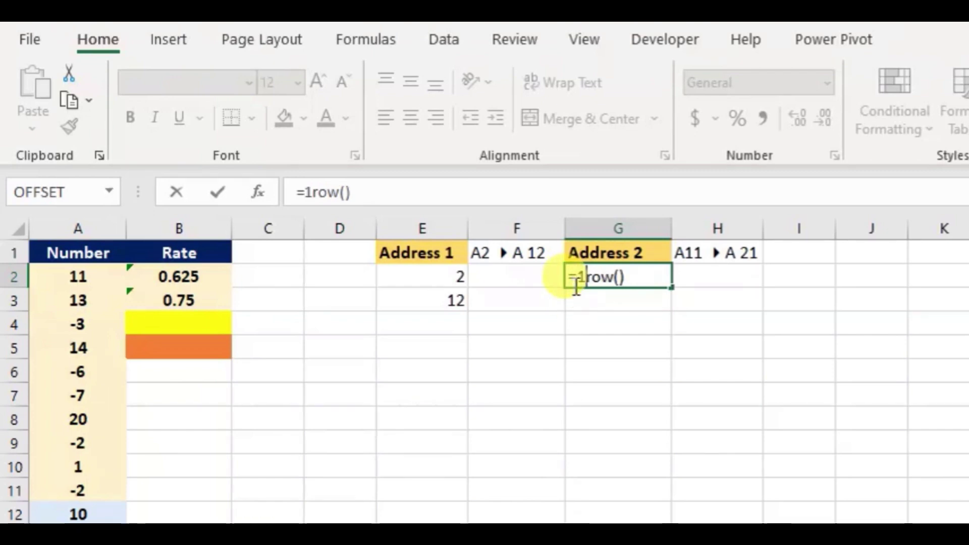
pyautogui.write('*(')
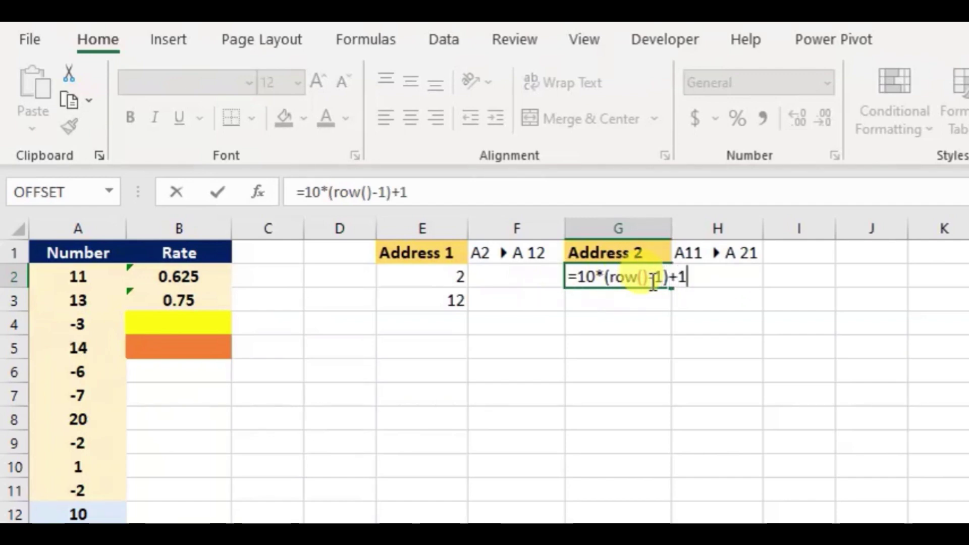
pyautogui.write('-1)+1')
pyautogui.press('Return')
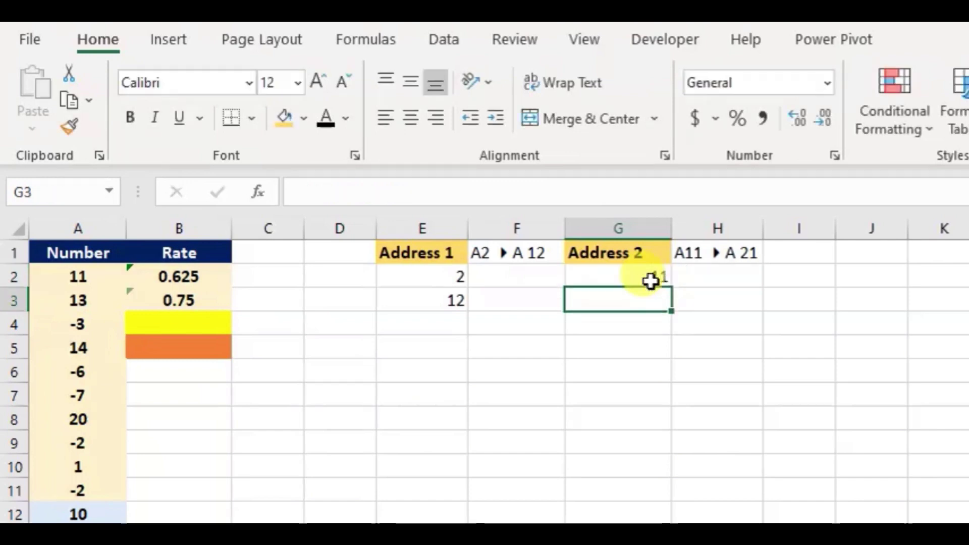
pyautogui.click(651, 281)
pyautogui.moveTo(673, 287); pyautogui.dragTo(671, 305)
pyautogui.click(631, 302)
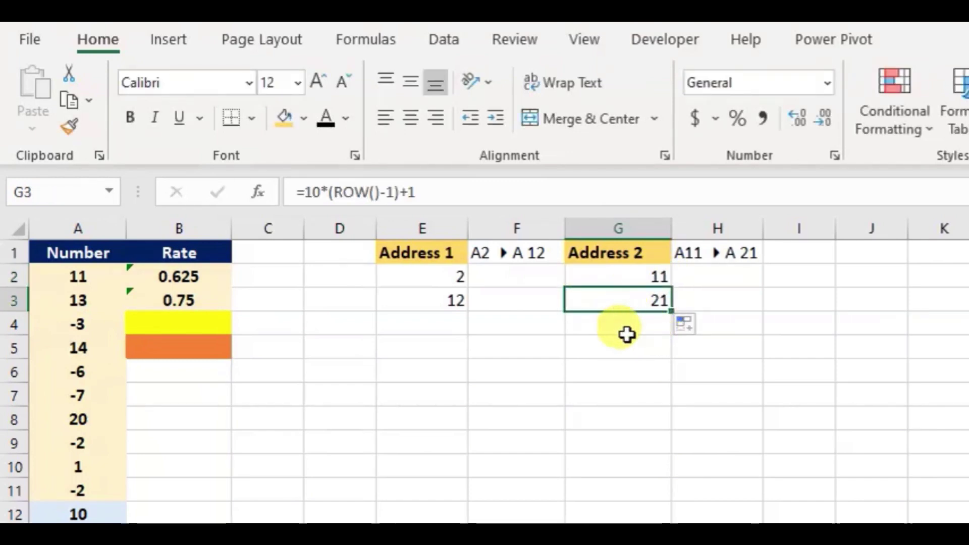
pyautogui.moveTo(634, 277); pyautogui.dragTo(632, 303)
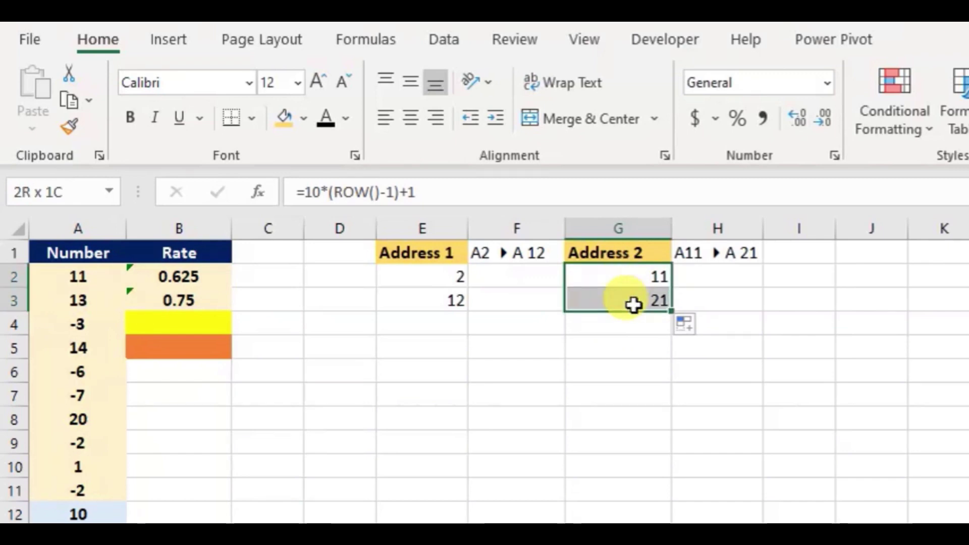
pyautogui.click(431, 283)
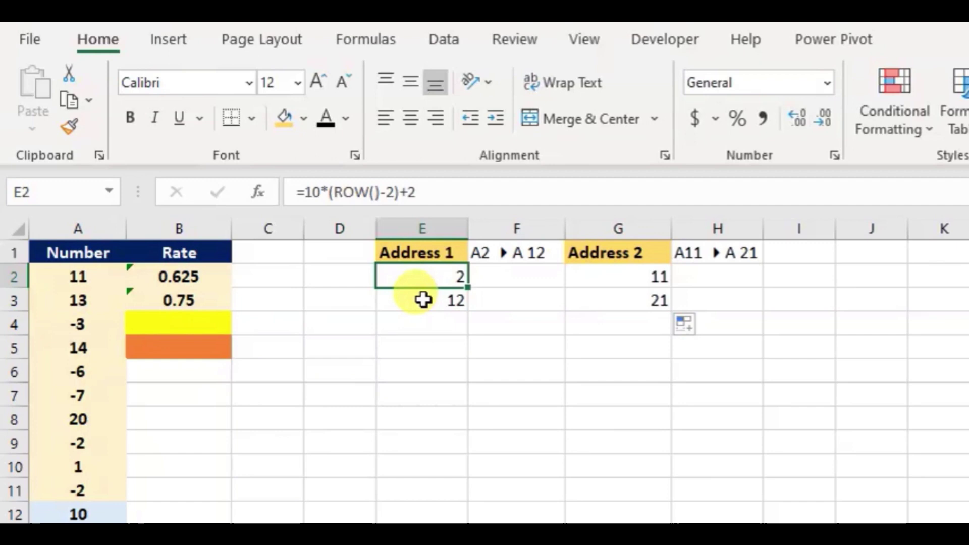
# Step: Wrap E2's formula as =ADDRESS(10*(ROW()-2)+2,1) so it returns $A$2
pyautogui.click(423, 300)
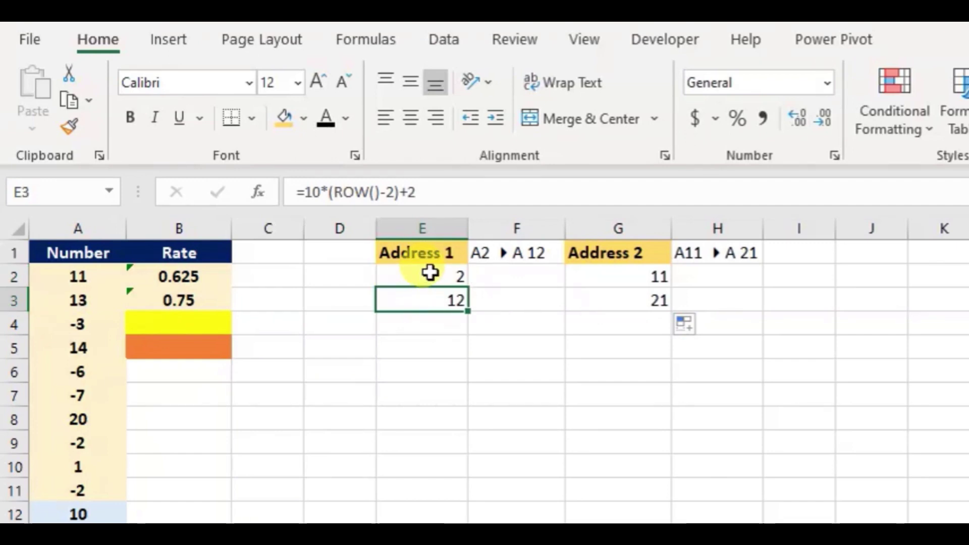
pyautogui.moveTo(433, 273); pyautogui.dragTo(437, 296)
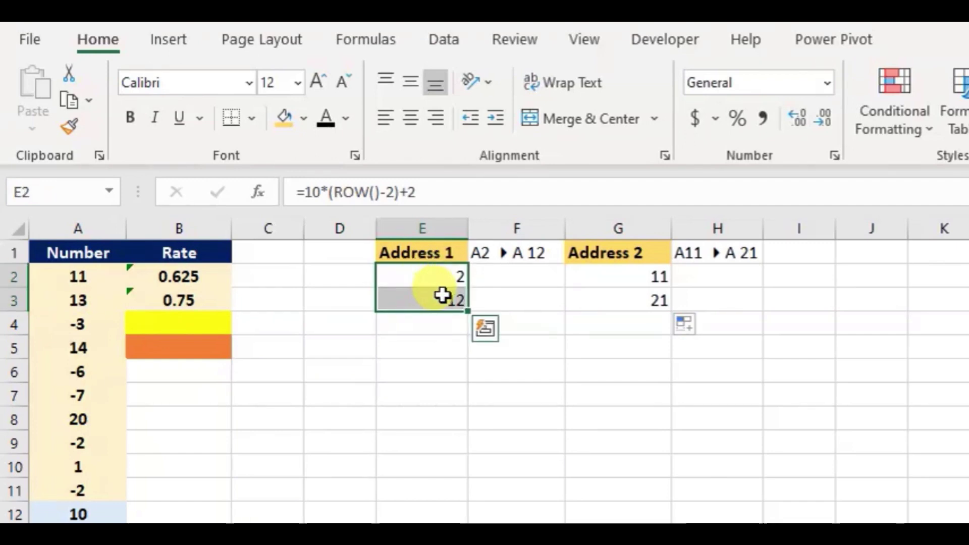
pyautogui.moveTo(585, 272); pyautogui.dragTo(589, 299)
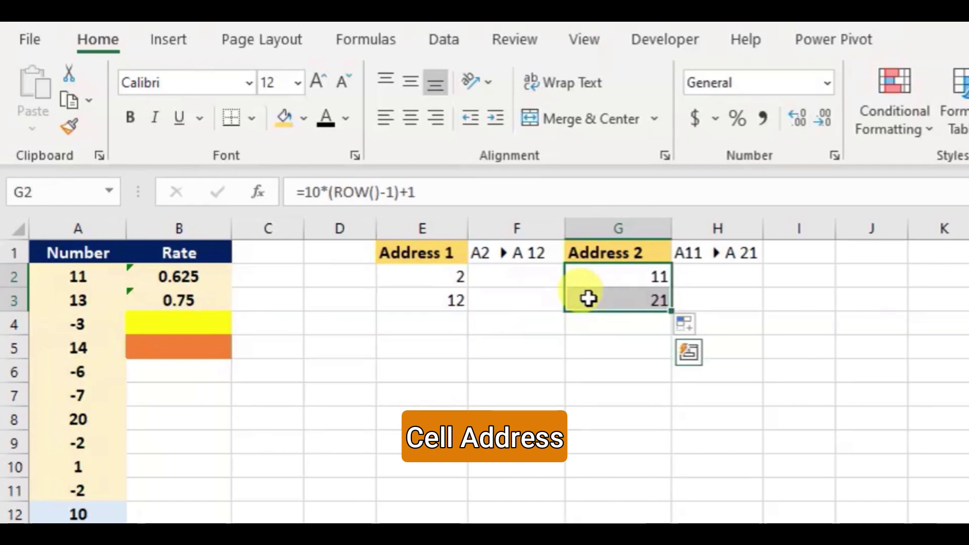
pyautogui.click(427, 278)
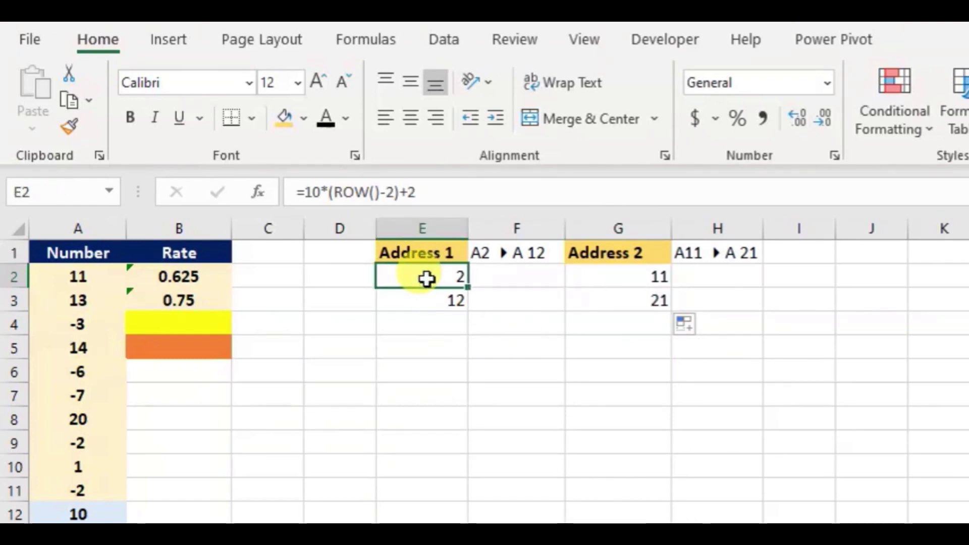
pyautogui.click(307, 191)
pyautogui.write('add')
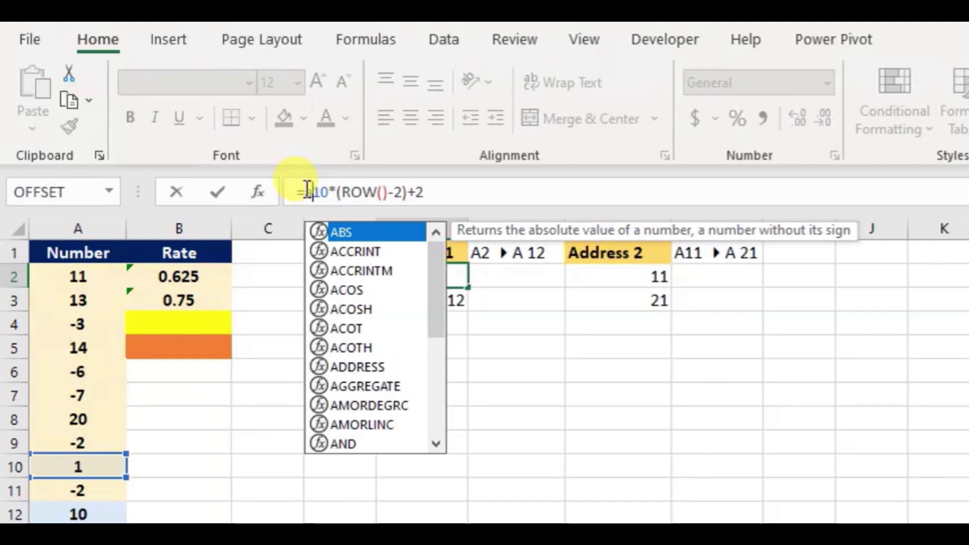
pyautogui.press('Tab')
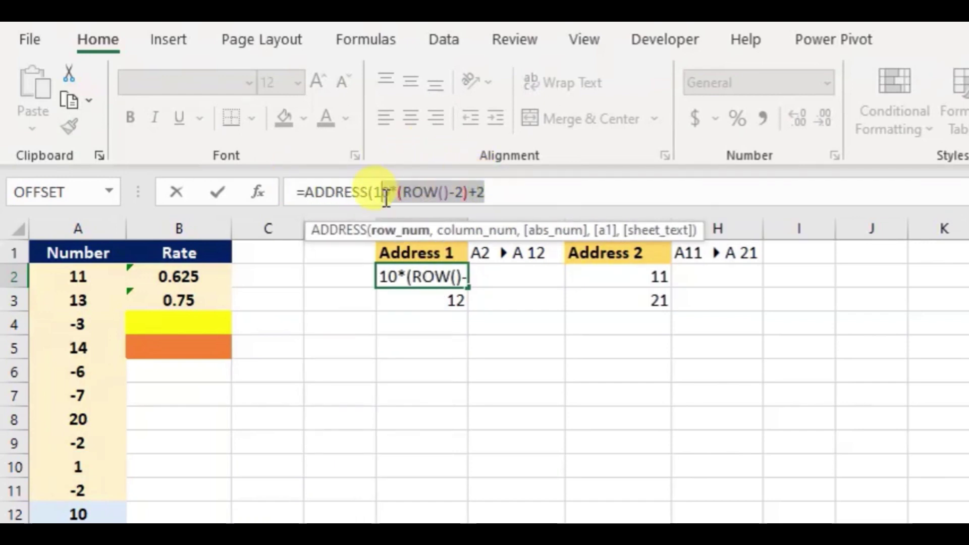
pyautogui.click(511, 191)
pyautogui.write(',1')
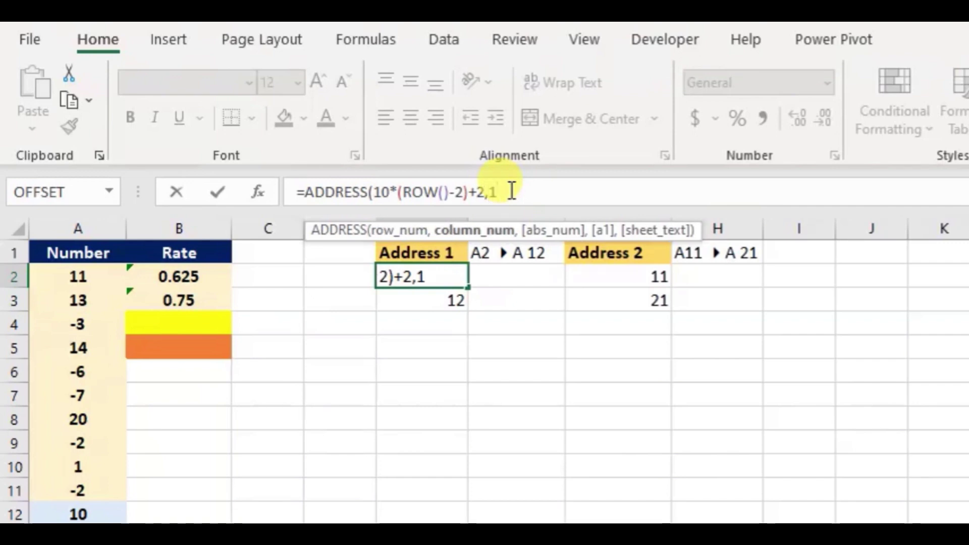
pyautogui.write(')')
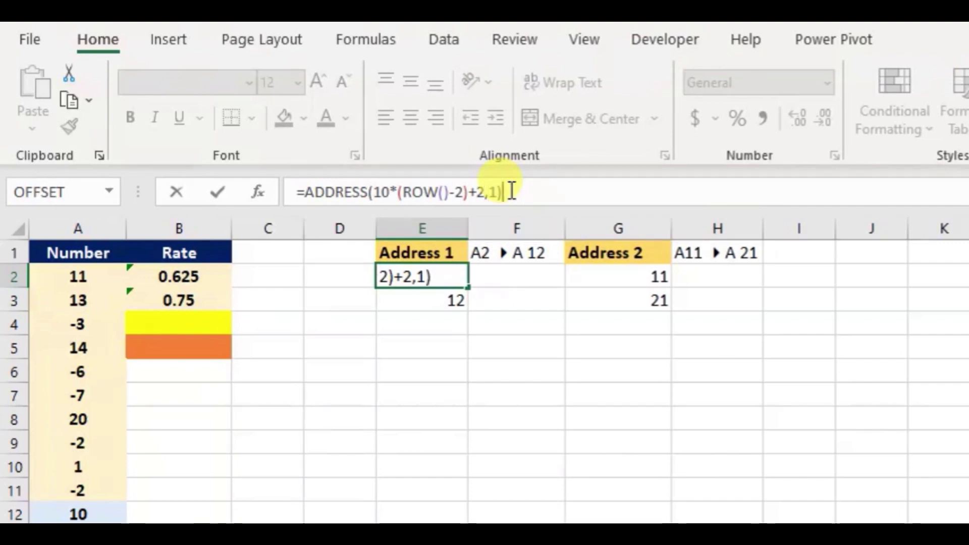
pyautogui.press('Return')
# Step: Fill E2's ADDRESS formula down to E3, giving $A$12
pyautogui.click(453, 272)
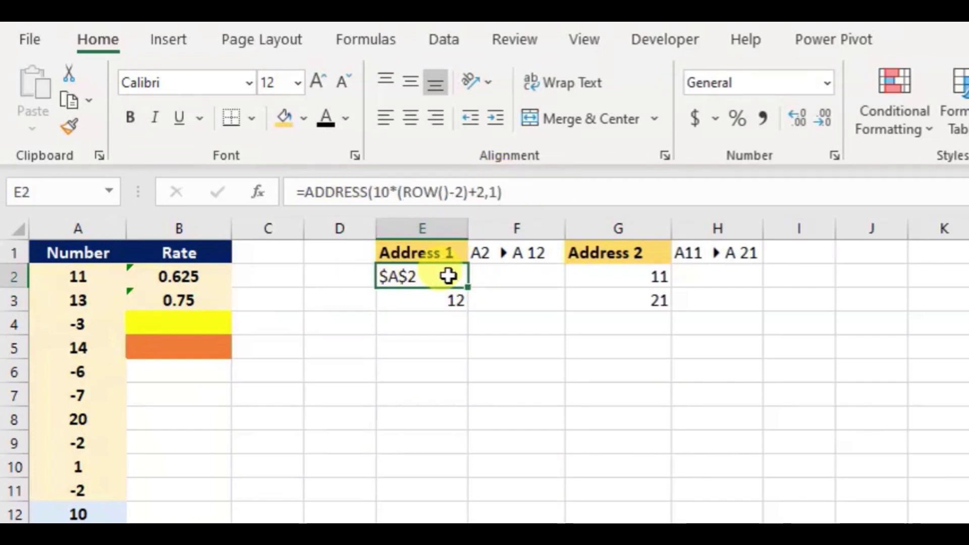
pyautogui.moveTo(469, 288); pyautogui.dragTo(467, 310)
pyautogui.click(468, 374)
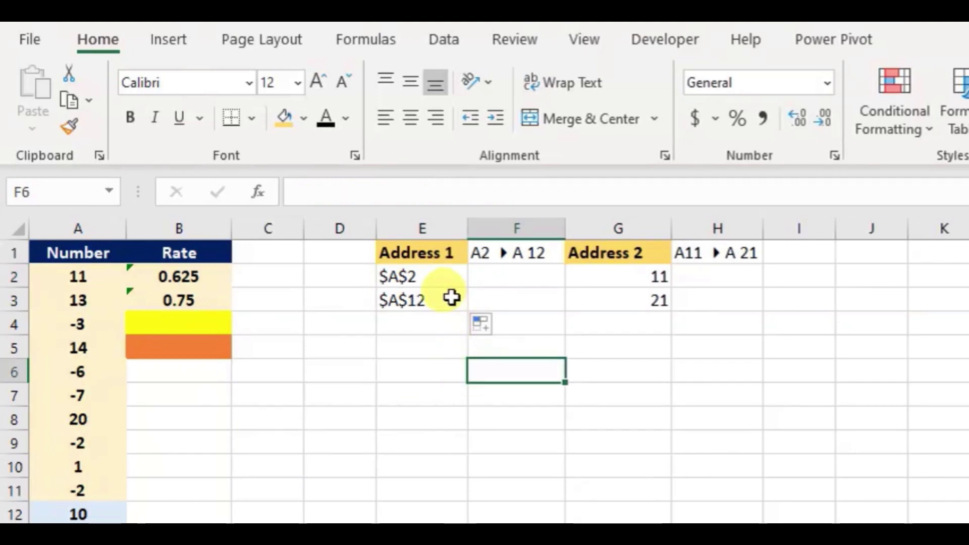
# Step: Wrap G2's formula as =ADDRESS(10*(ROW()-1)+1,1) so it returns $A$11
pyautogui.click(613, 282)
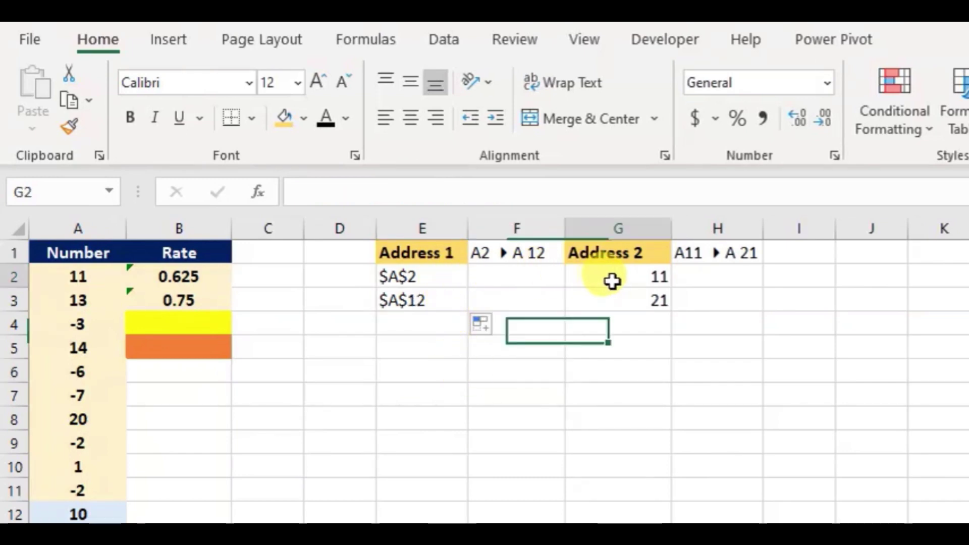
pyautogui.click(302, 190)
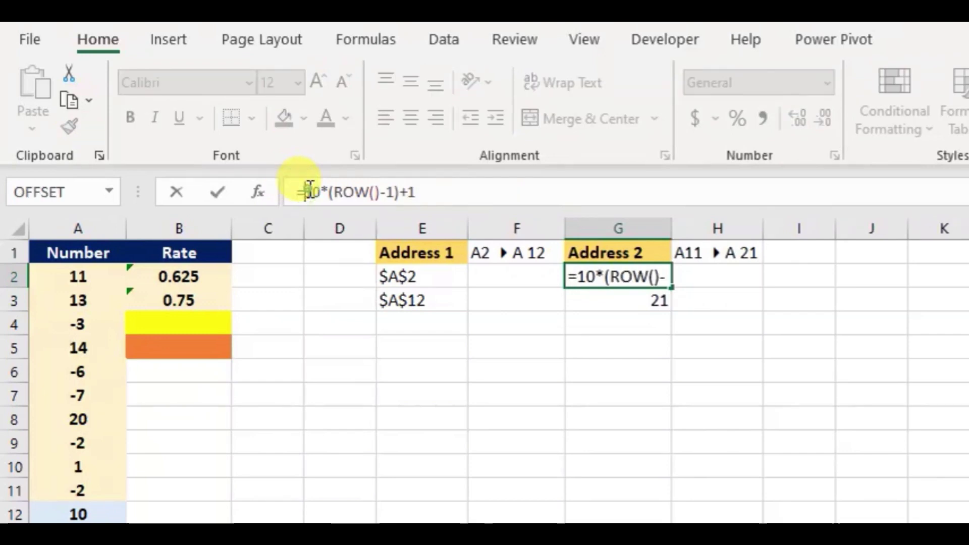
pyautogui.write('ad')
pyautogui.press('Tab')
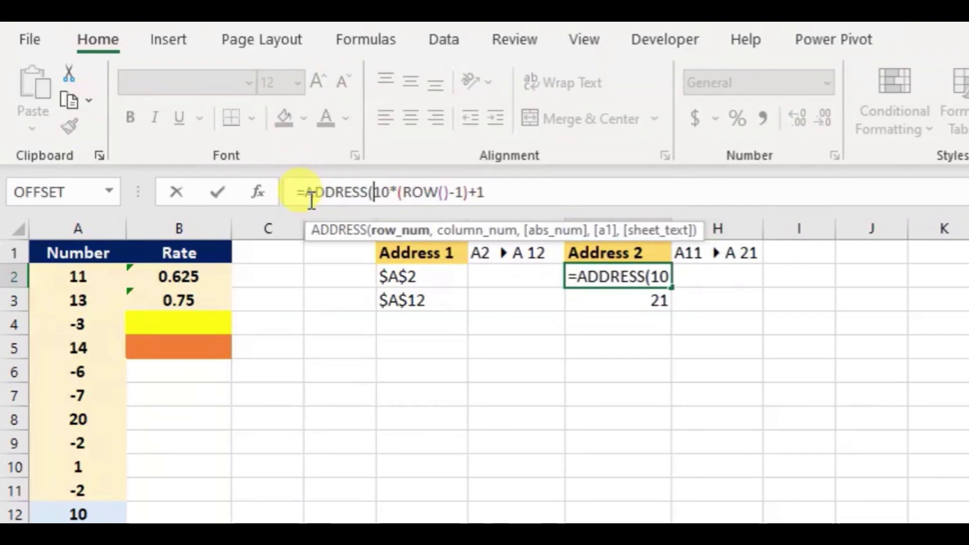
pyautogui.click(505, 182)
pyautogui.write(',')
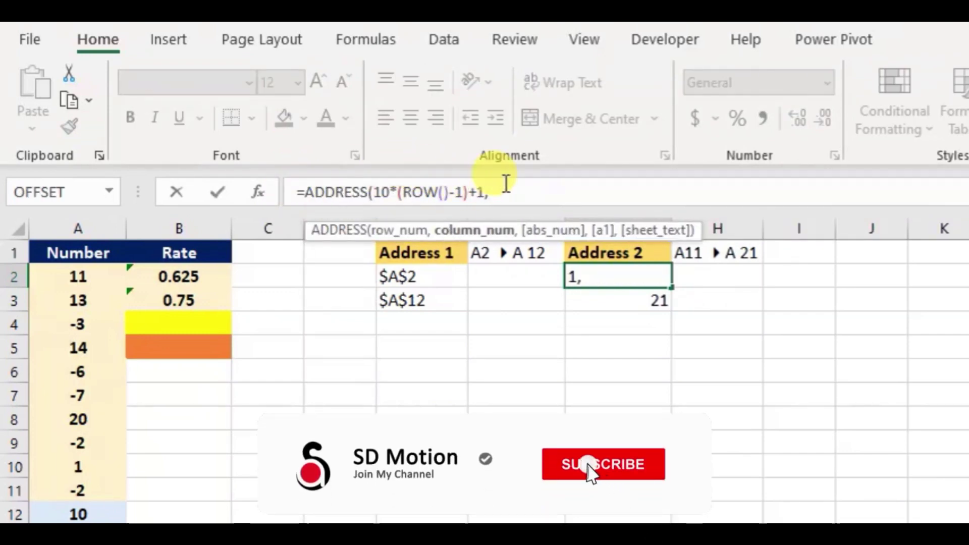
pyautogui.write('1)')
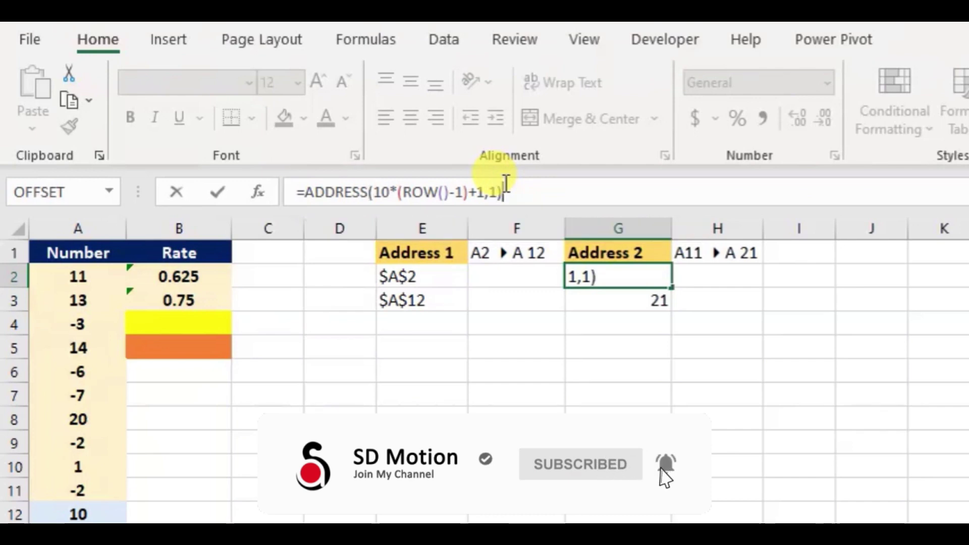
pyautogui.press('Return')
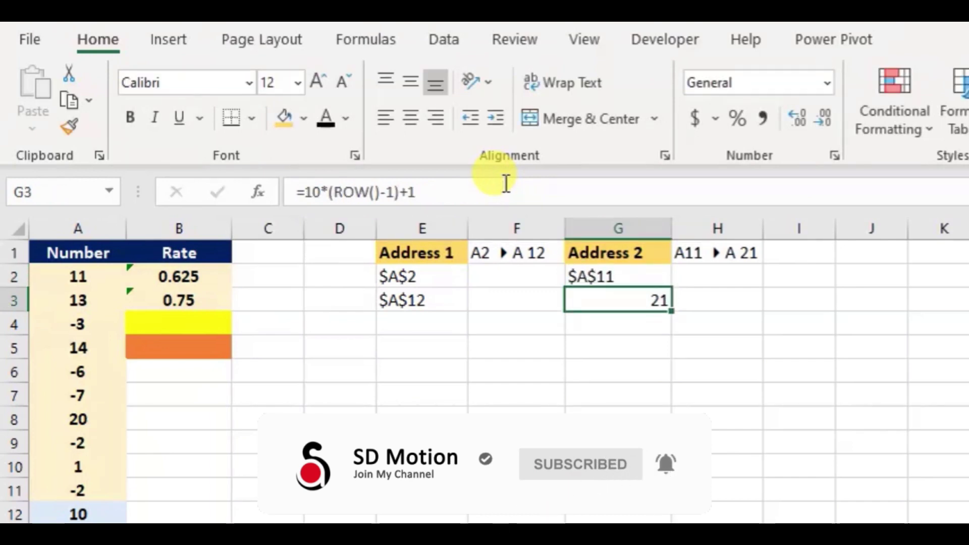
# Step: Fill G2's ADDRESS formula down to G3, giving $A$21
pyautogui.click(652, 279)
pyautogui.moveTo(672, 287); pyautogui.dragTo(675, 309)
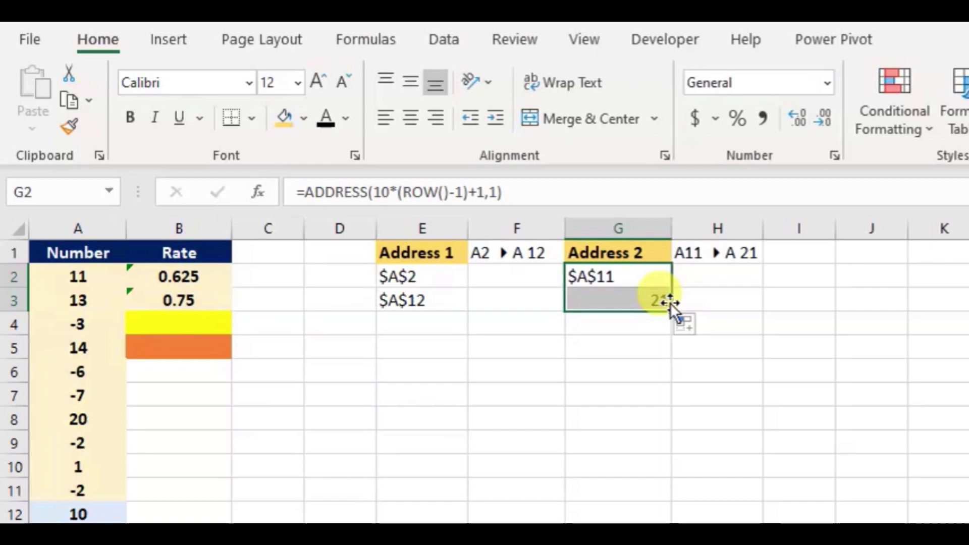
pyautogui.click(622, 381)
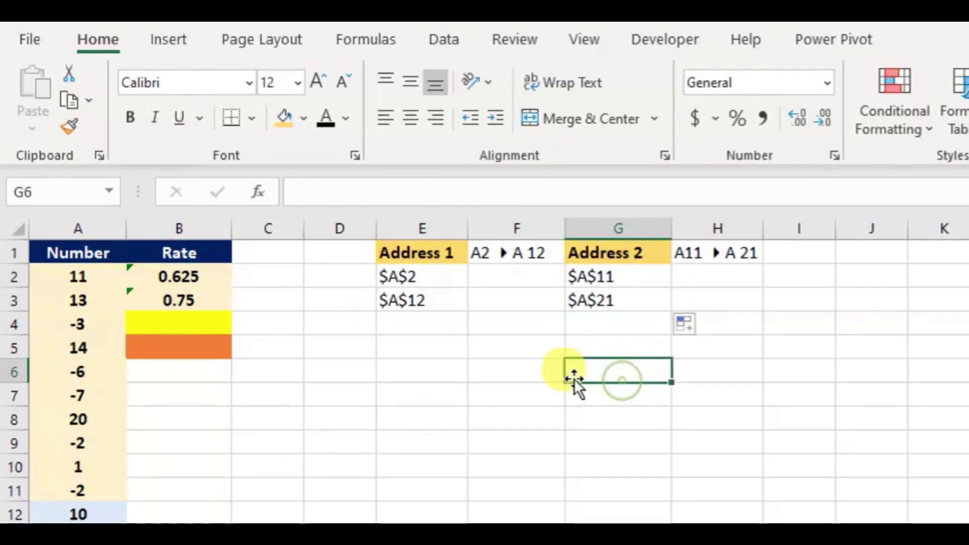
# Step: Clear the old rate formulas from B2:B3
pyautogui.click(186, 273)
pyautogui.moveTo(186, 272); pyautogui.dragTo(182, 297)
pyautogui.press('Delete')
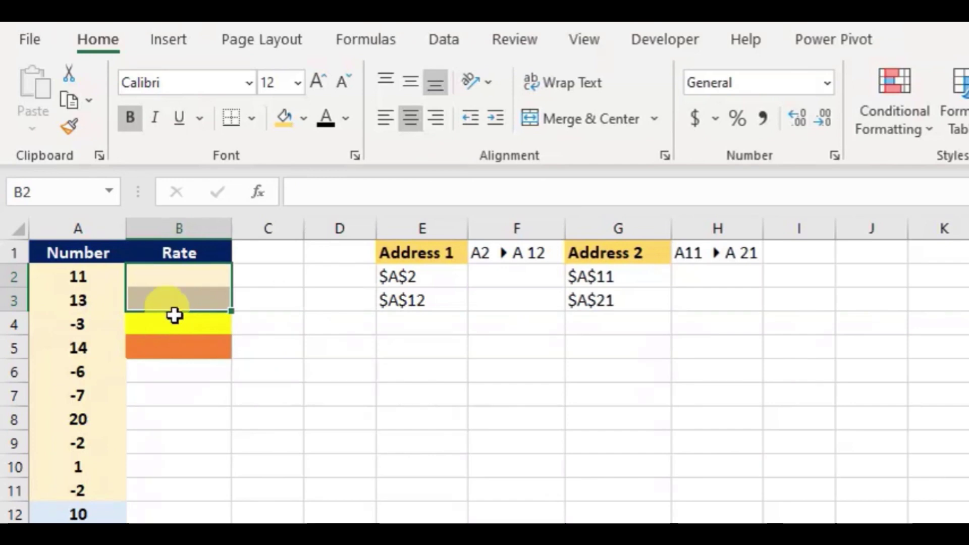
# Step: Enter =COUNTIF(INDIRECT(E2&":"&G2),">0")/8 in B2, returning 0.625
pyautogui.click(180, 279)
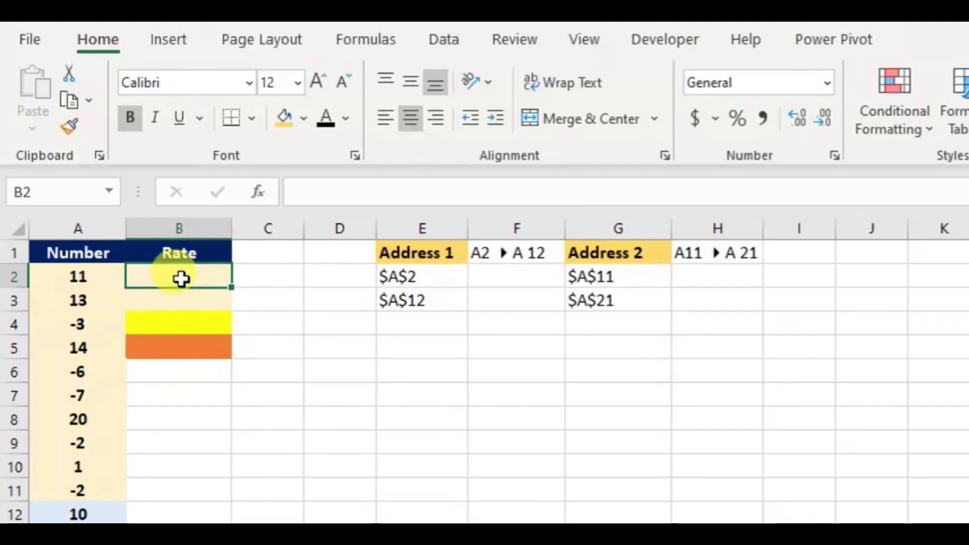
pyautogui.write('=coun')
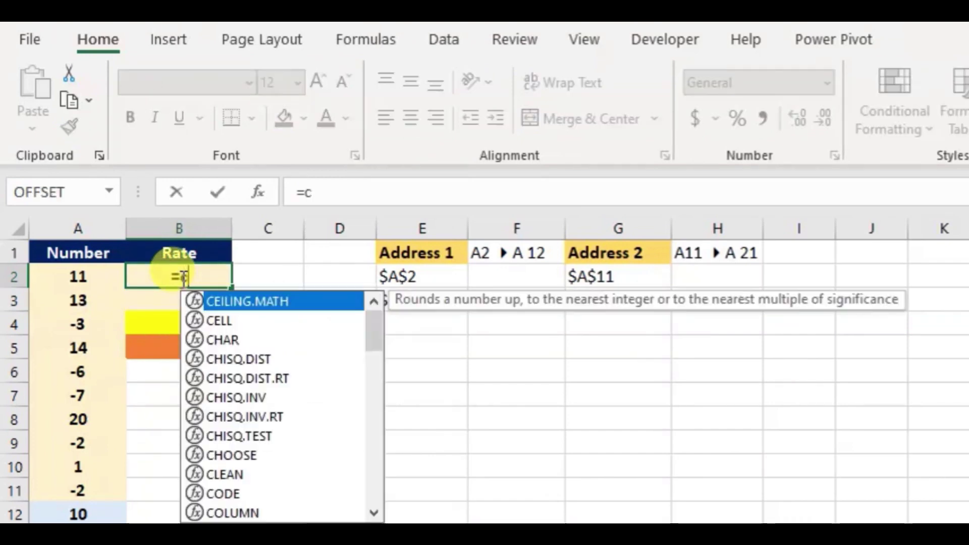
pyautogui.press('Down')
pyautogui.press('Down')
pyautogui.press('Down')
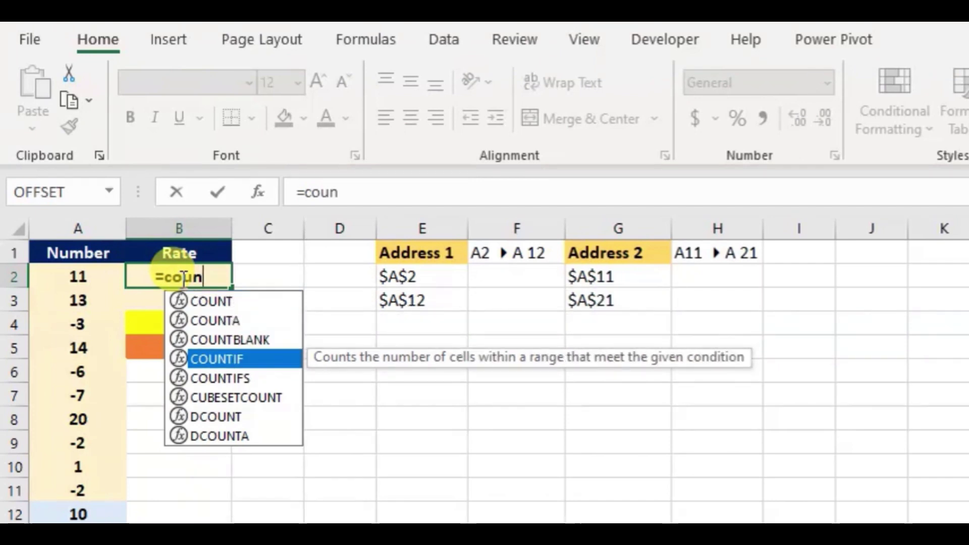
pyautogui.press('Tab')
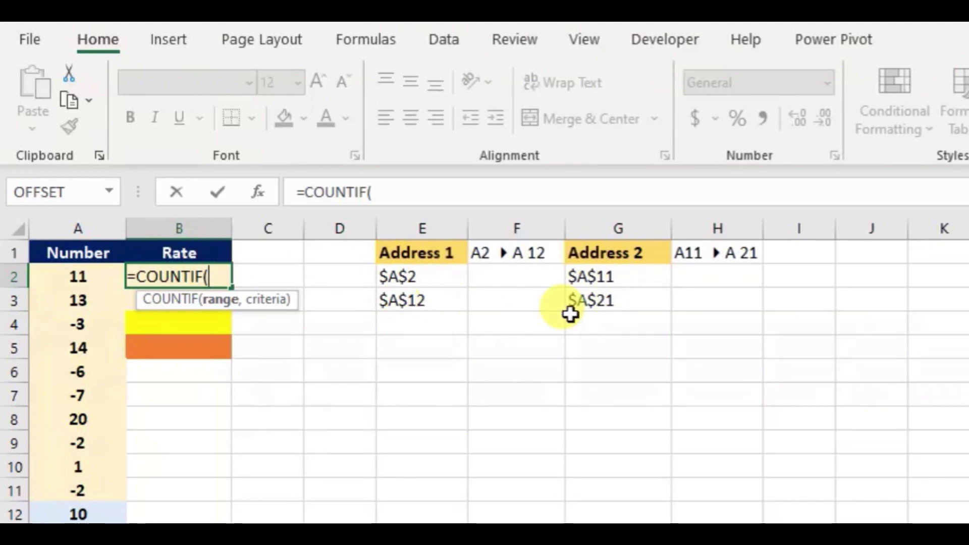
pyautogui.write('ind')
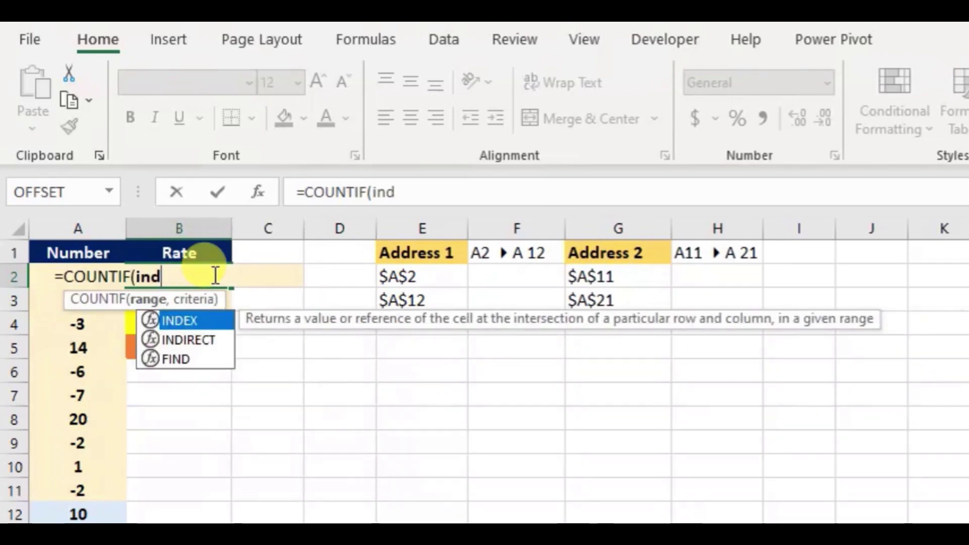
pyautogui.press('Down')
pyautogui.press('Tab')
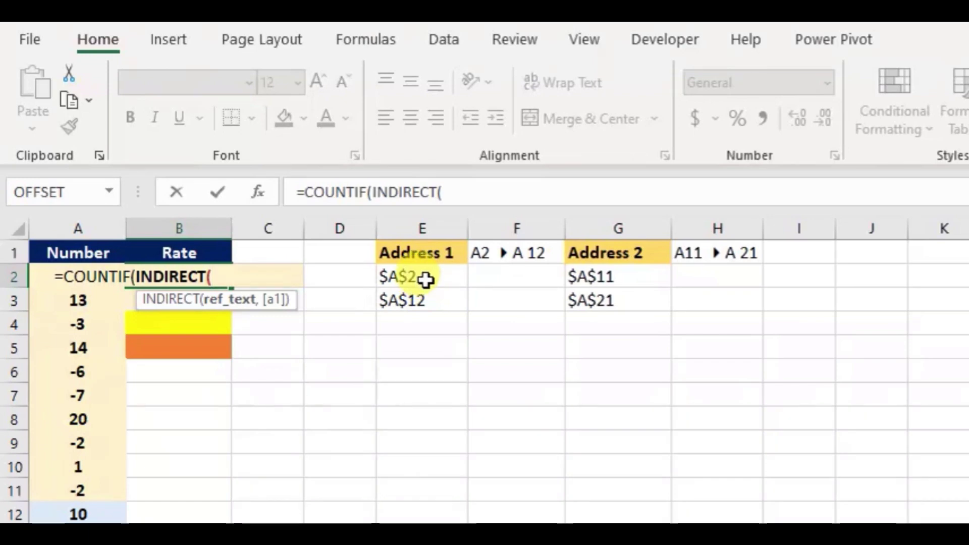
pyautogui.click(426, 279)
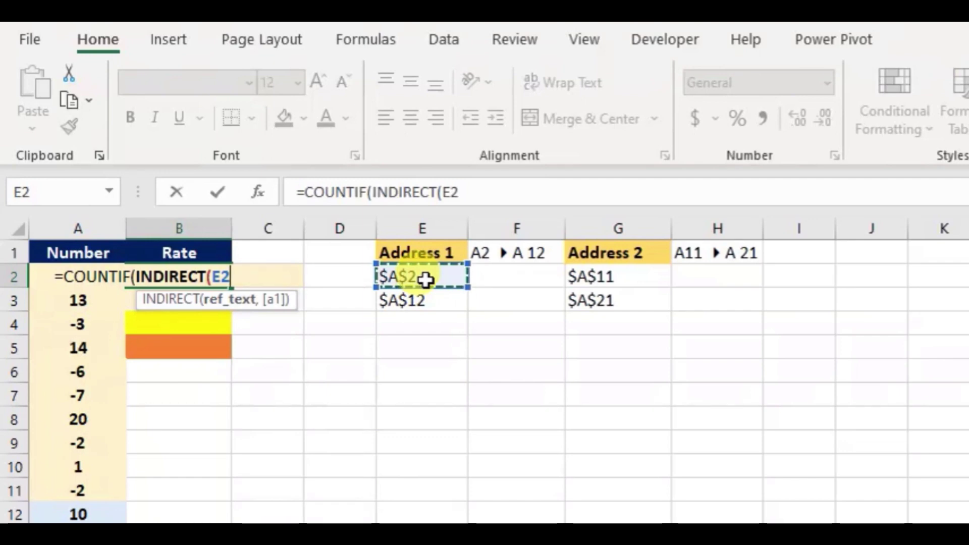
pyautogui.write('&":')
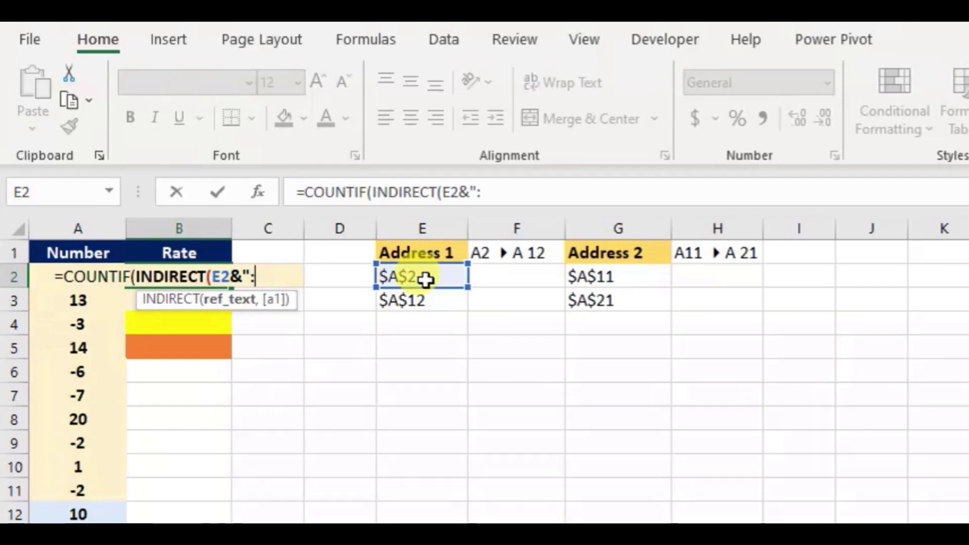
pyautogui.write('"&')
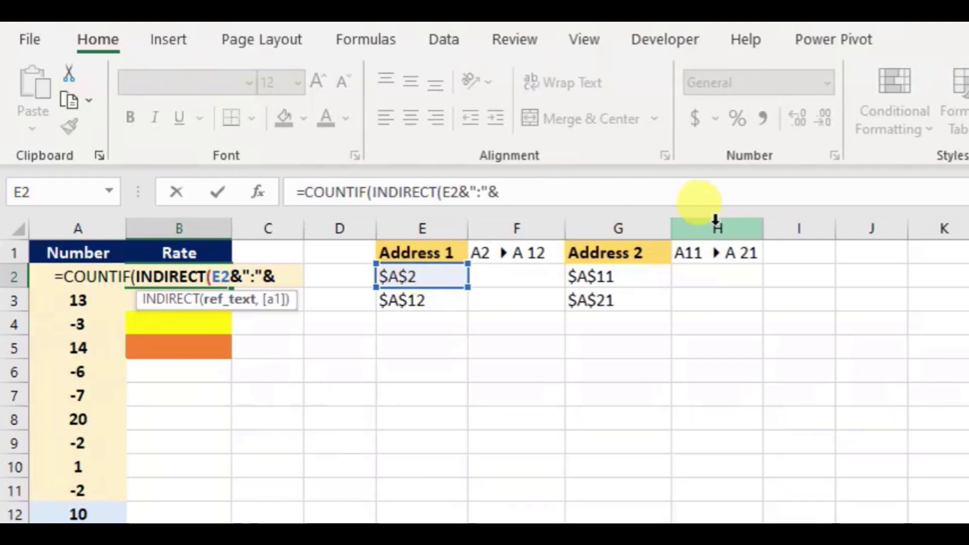
pyautogui.click(650, 278)
pyautogui.write(')')
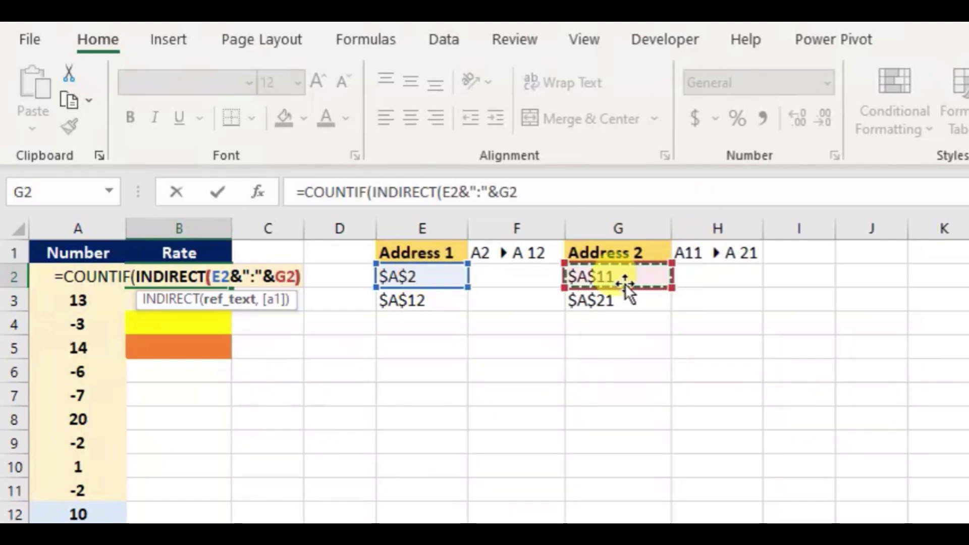
pyautogui.write(',')
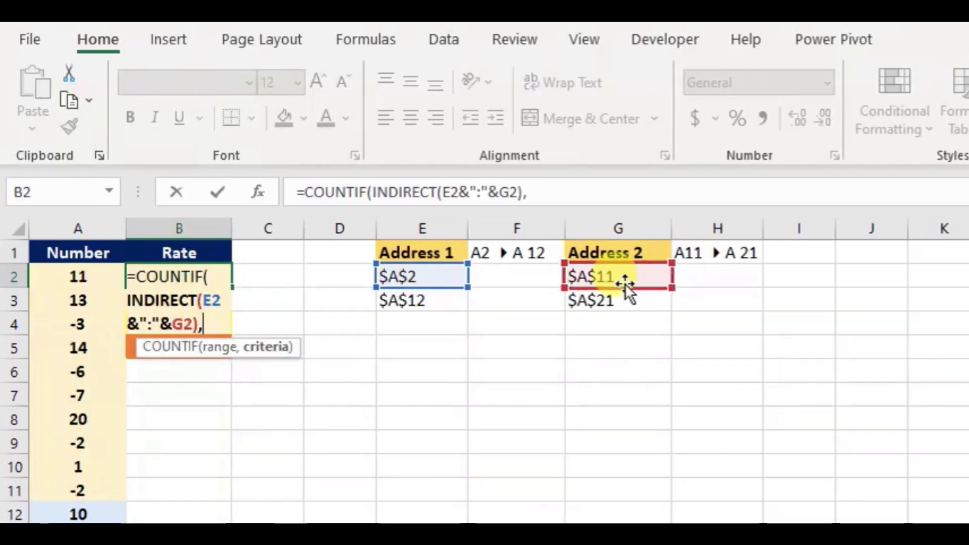
pyautogui.write('">')
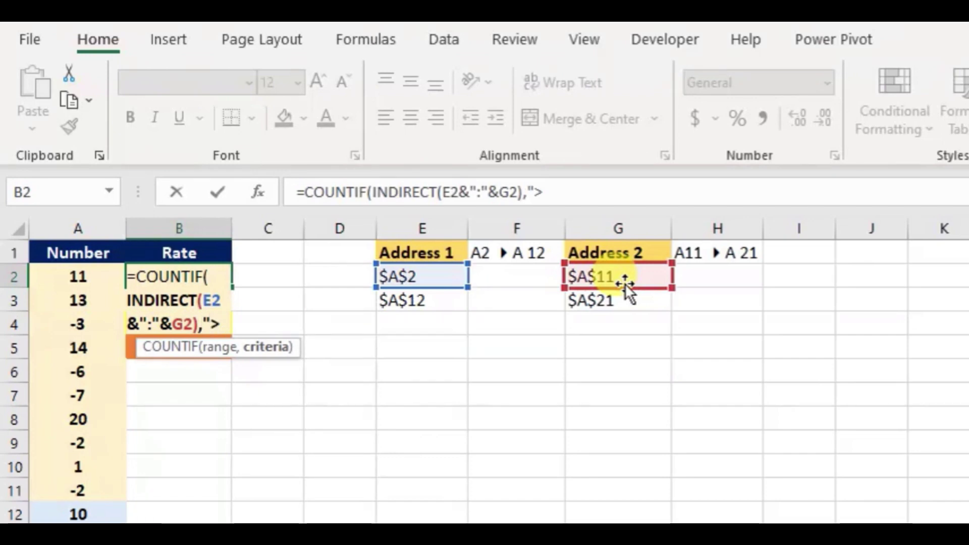
pyautogui.write('0")')
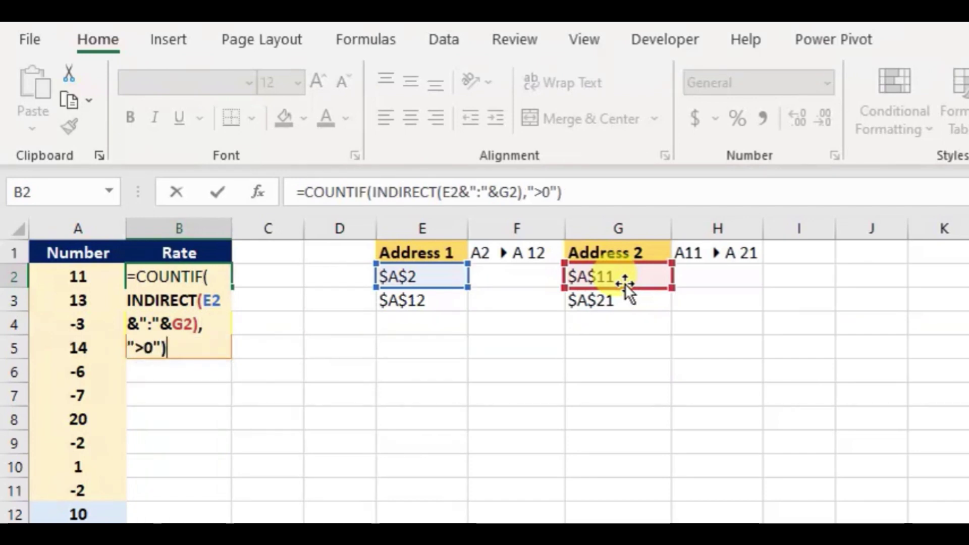
pyautogui.write('/8')
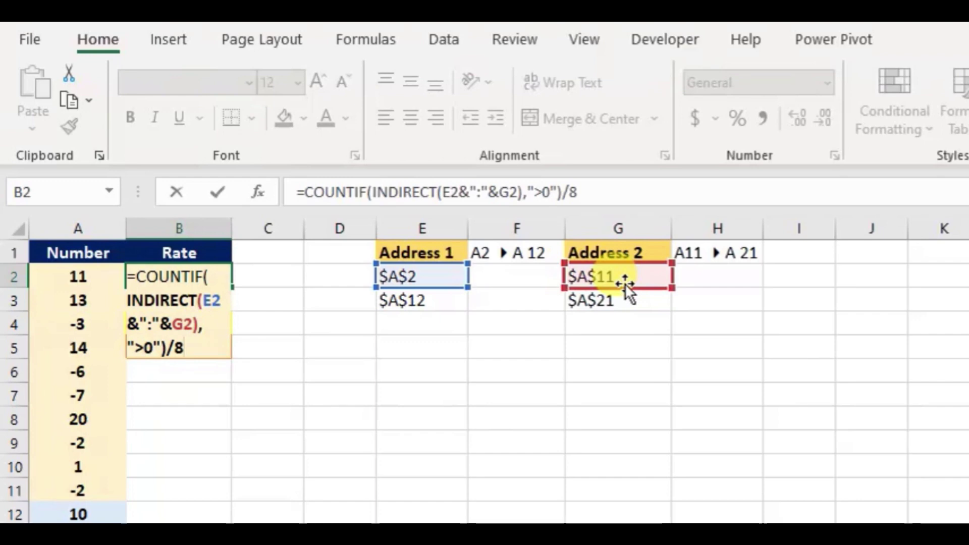
pyautogui.press('Return')
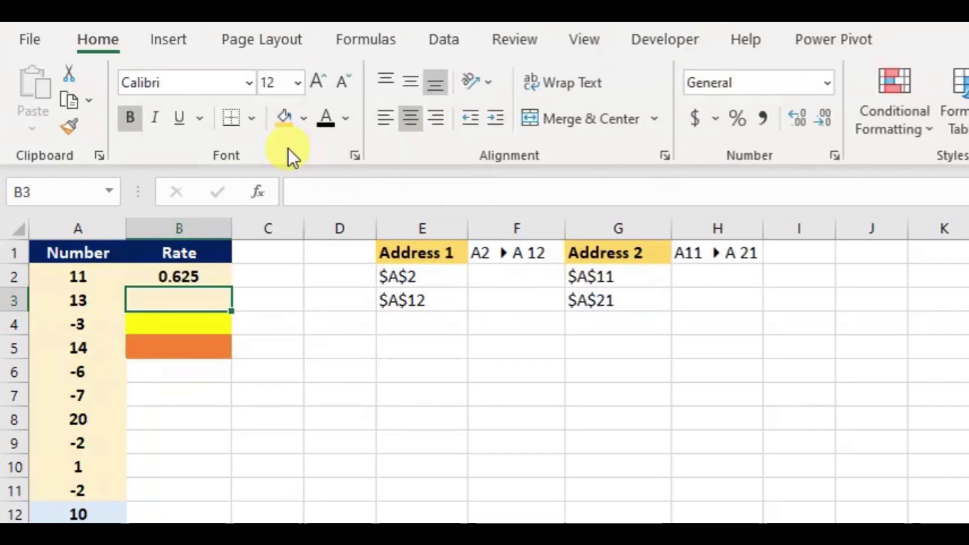
# Step: Fill the INDIRECT rate formula down to B5: 0.75 in B3, #REF! in B4:B5
pyautogui.click(189, 271)
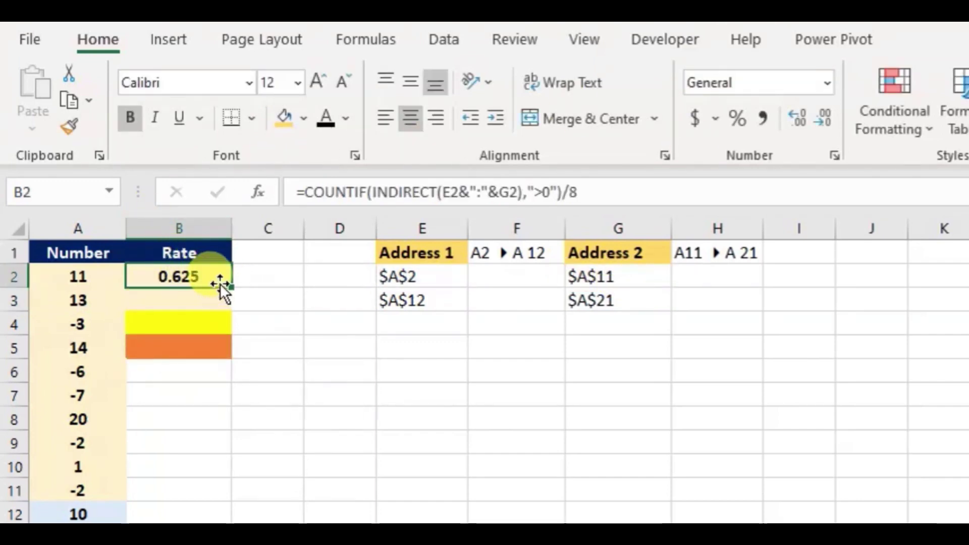
pyautogui.moveTo(230, 287); pyautogui.dragTo(224, 305)
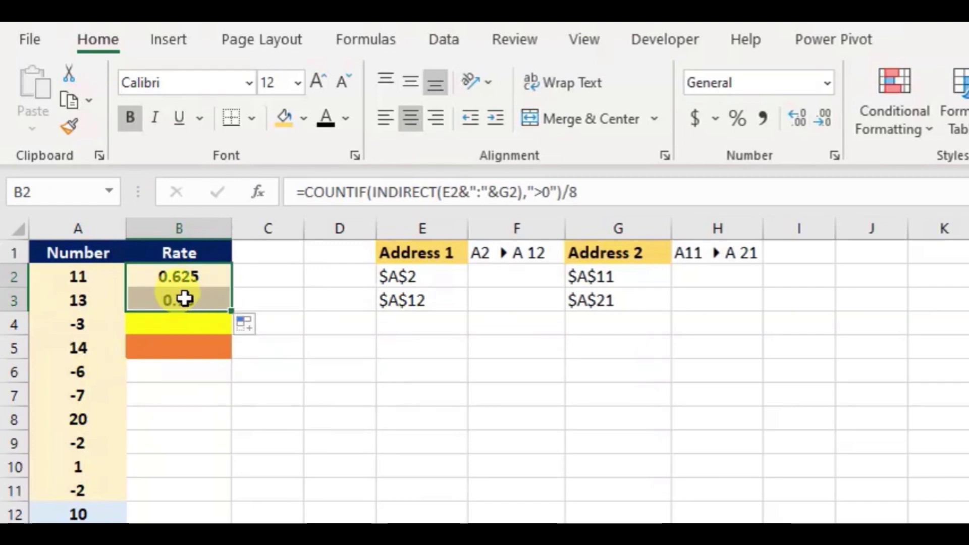
pyautogui.click(184, 299)
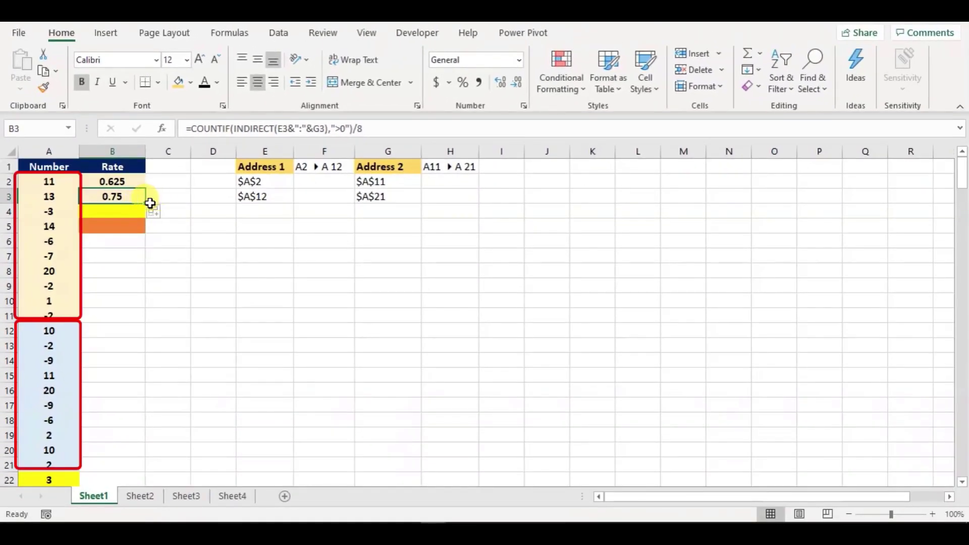
pyautogui.click(285, 129)
pyautogui.press('Escape')
pyautogui.moveTo(145, 205); pyautogui.dragTo(146, 233)
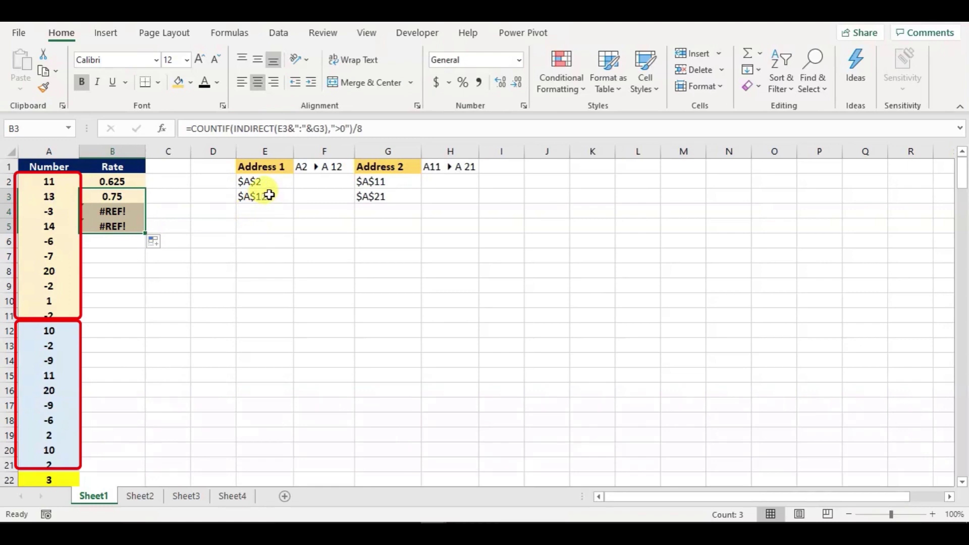